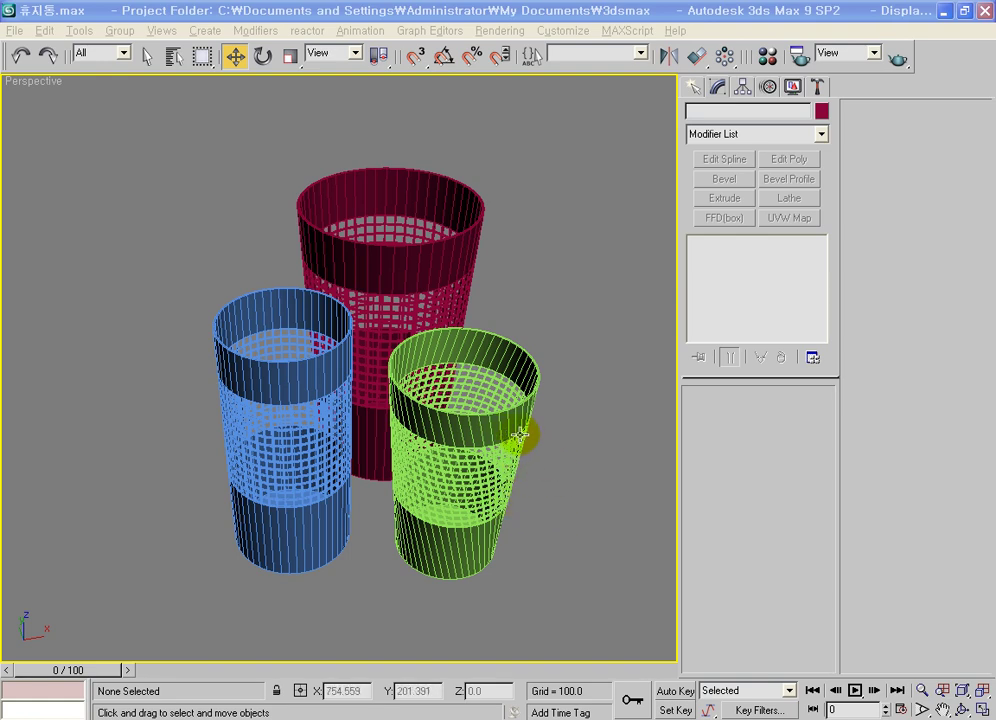
Step: Pan and zoom the Perspective view to inspect the three finished wastebaskets
{"action": "middle_click_drag", "start_coordinate": [493, 478], "coordinate": [490, 478]}
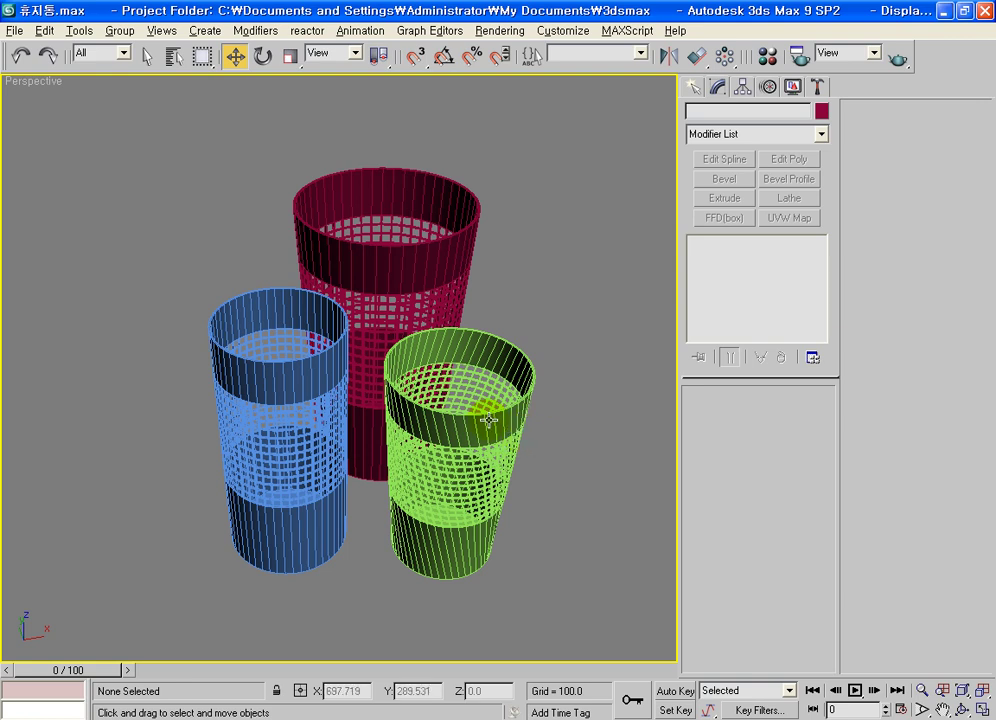
{"action": "scroll", "coordinate": [489, 420], "scroll_direction": "up", "scroll_amount": 4}
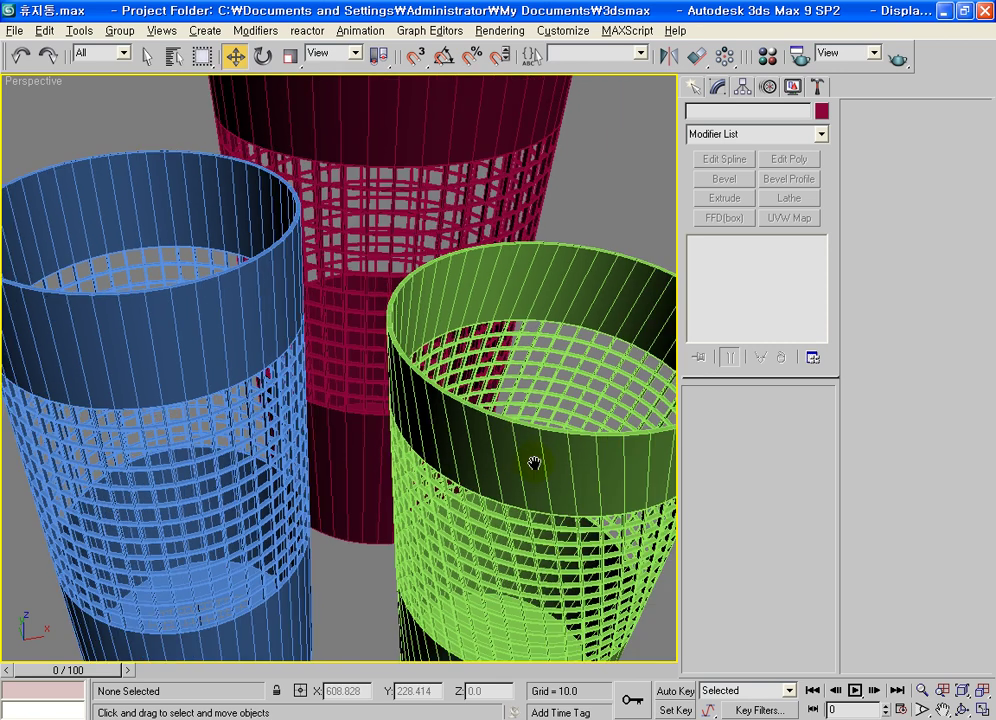
{"action": "scroll", "coordinate": [535, 470], "scroll_direction": "down", "scroll_amount": 4}
Step: Delete the three wastebaskets and restore the default four-viewport layout
{"action": "left_click_drag", "start_coordinate": [290, 270], "coordinate": [127, 198]}
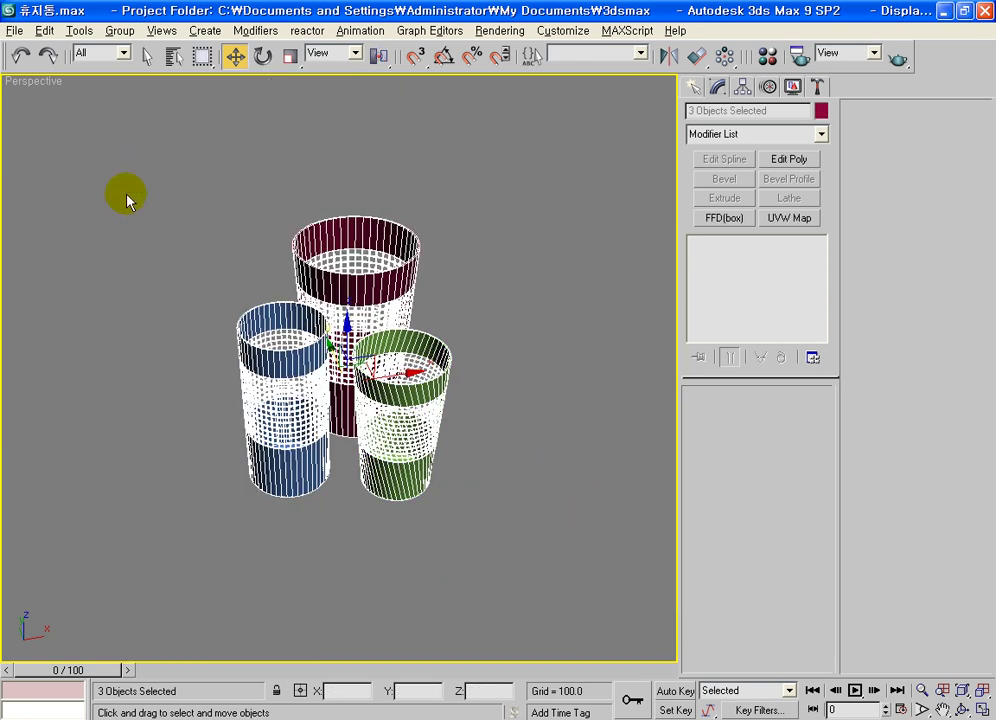
{"action": "key", "text": "Delete"}
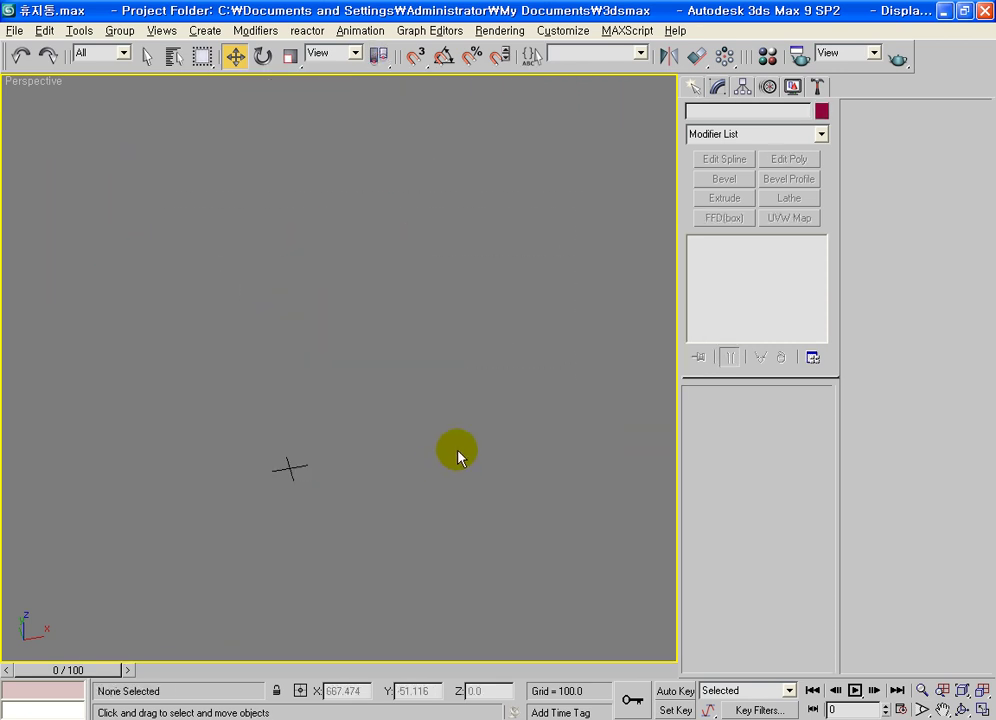
{"action": "key", "text": "alt+w"}
{"action": "left_click", "coordinate": [300, 337]}
{"action": "key", "text": "ctrl+shift+z"}
Step: Draw a Standard Primitives cylinder in the Top view
{"action": "left_click", "coordinate": [694, 87]}
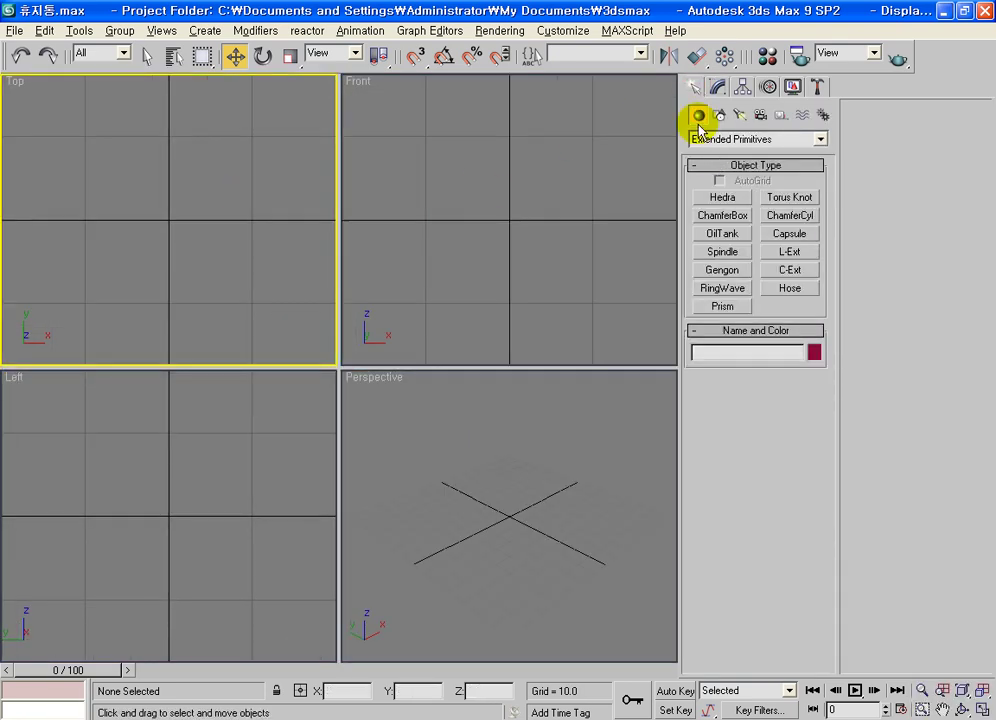
{"action": "left_click", "coordinate": [709, 142]}
{"action": "left_click", "coordinate": [713, 154]}
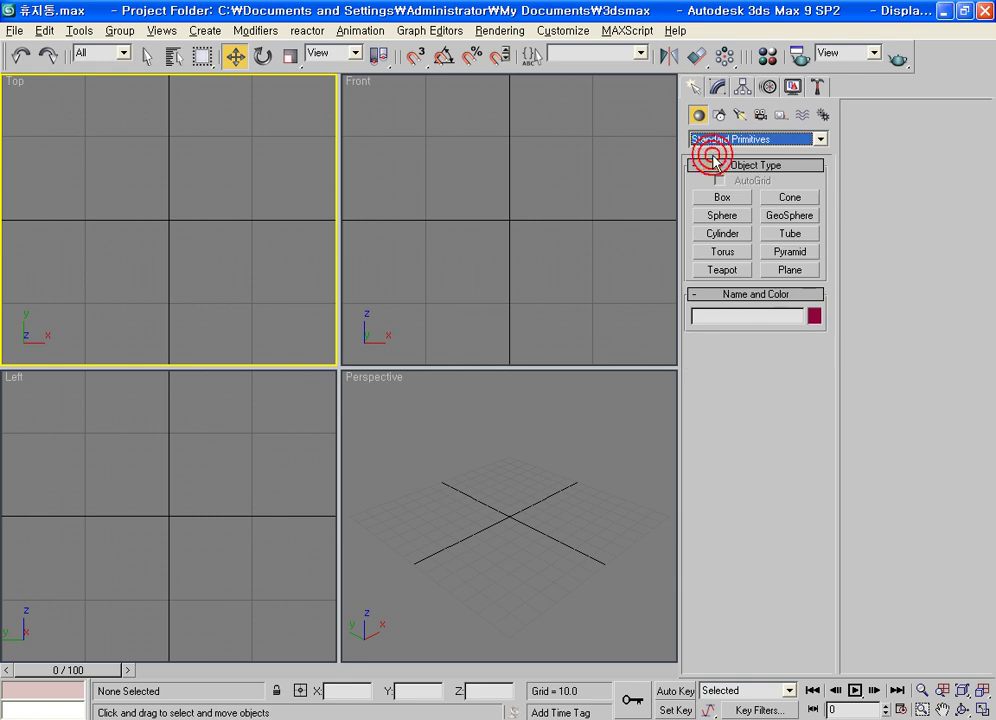
{"action": "left_click", "coordinate": [723, 233]}
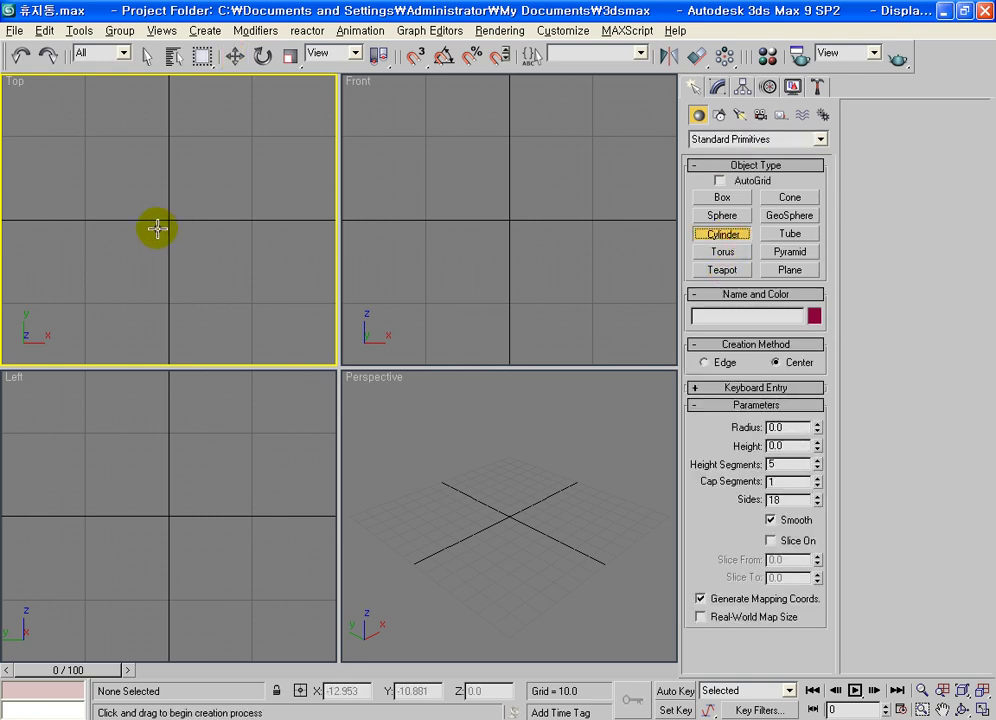
{"action": "left_click_drag", "start_coordinate": [170, 212], "coordinate": [191, 200]}
{"action": "left_click", "coordinate": [224, 71]}
{"action": "type", "text": "150"}
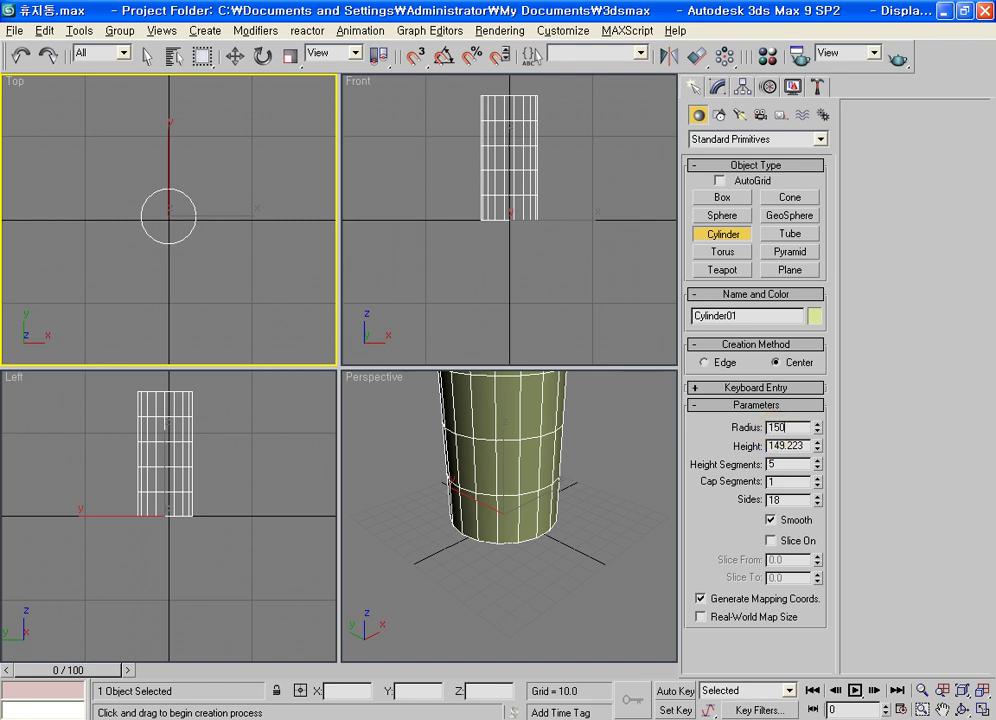
Step: Set the cylinder's radius to 150, height to 650 and height segments to 17
{"action": "key", "text": "Tab"}
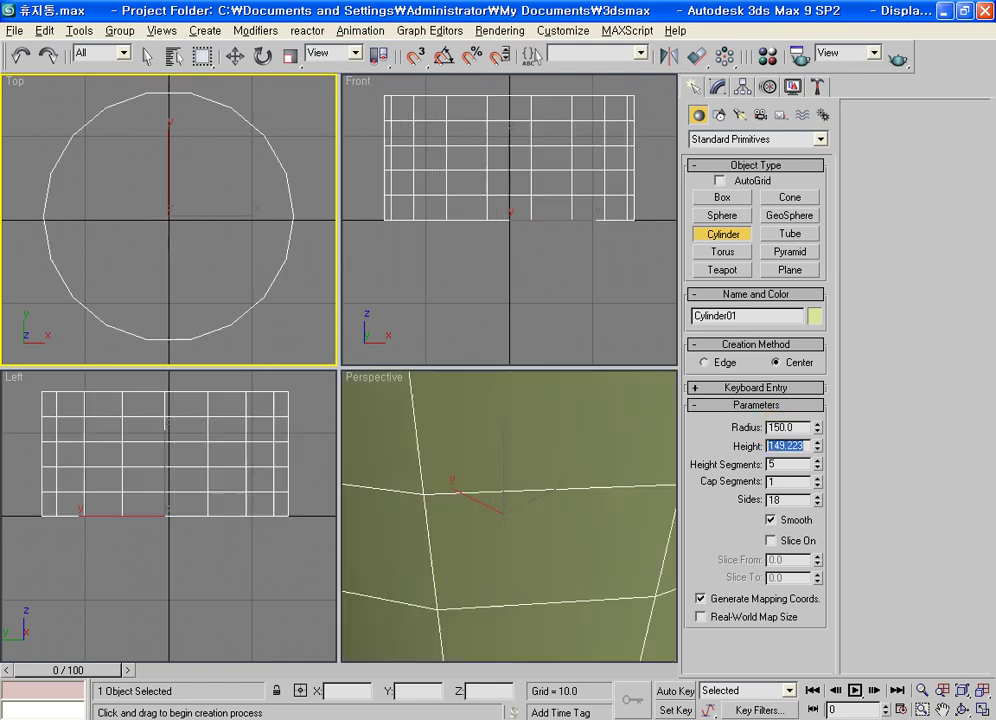
{"action": "type", "text": "650"}
{"action": "key", "text": "Tab"}
{"action": "type", "text": "17"}
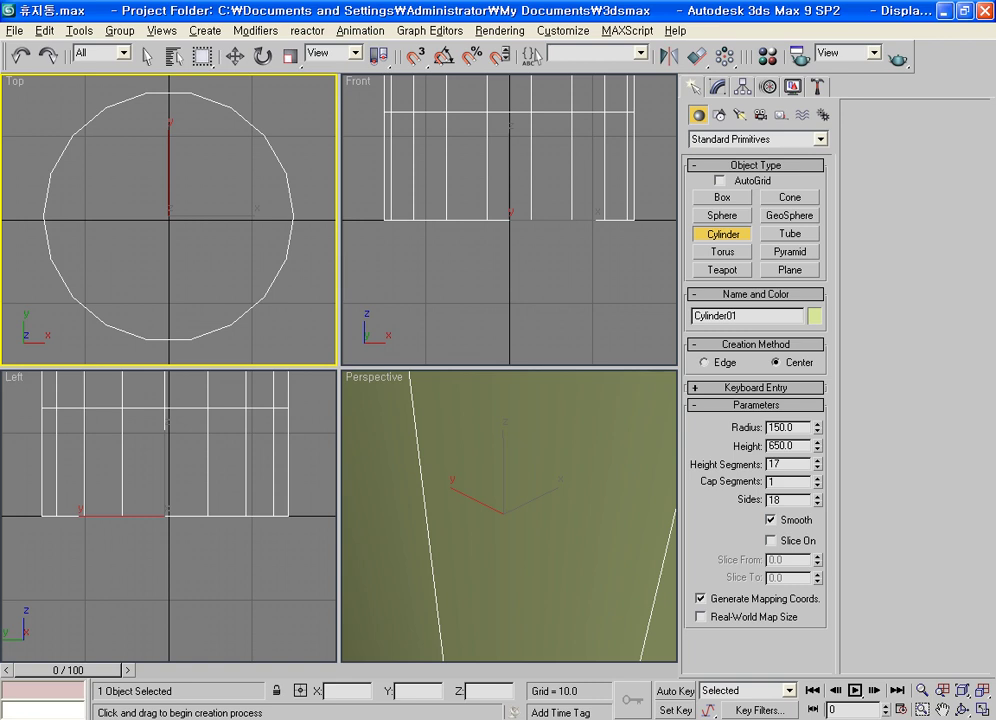
{"action": "key", "text": "Return"}
{"action": "scroll", "coordinate": [600, 516], "scroll_direction": "down", "scroll_amount": 3}
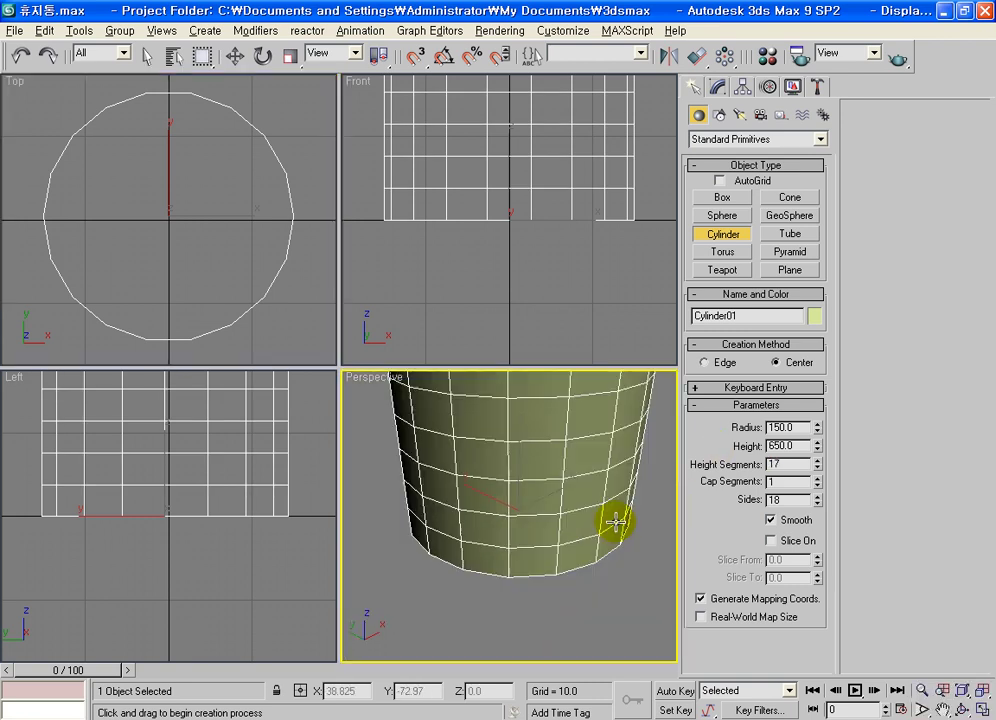
{"action": "scroll", "coordinate": [596, 413], "scroll_direction": "down", "scroll_amount": 2}
{"action": "scroll", "coordinate": [545, 174], "scroll_direction": "down", "scroll_amount": 1}
{"action": "scroll", "coordinate": [546, 282], "scroll_direction": "down", "scroll_amount": 3}
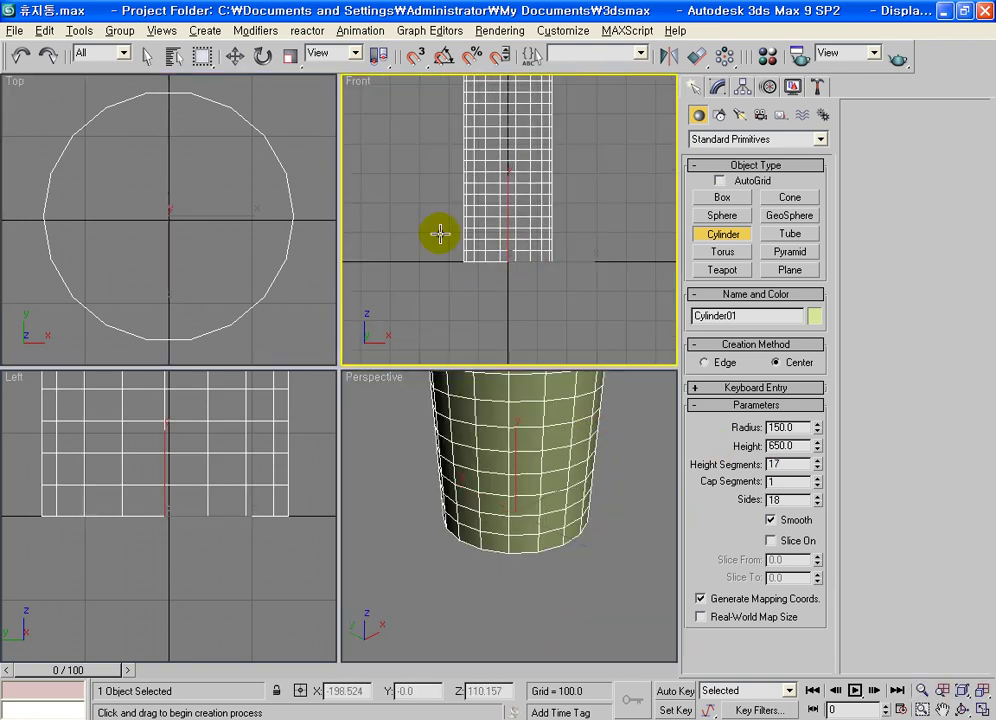
{"action": "middle_click_drag", "start_coordinate": [511, 133], "coordinate": [513, 236]}
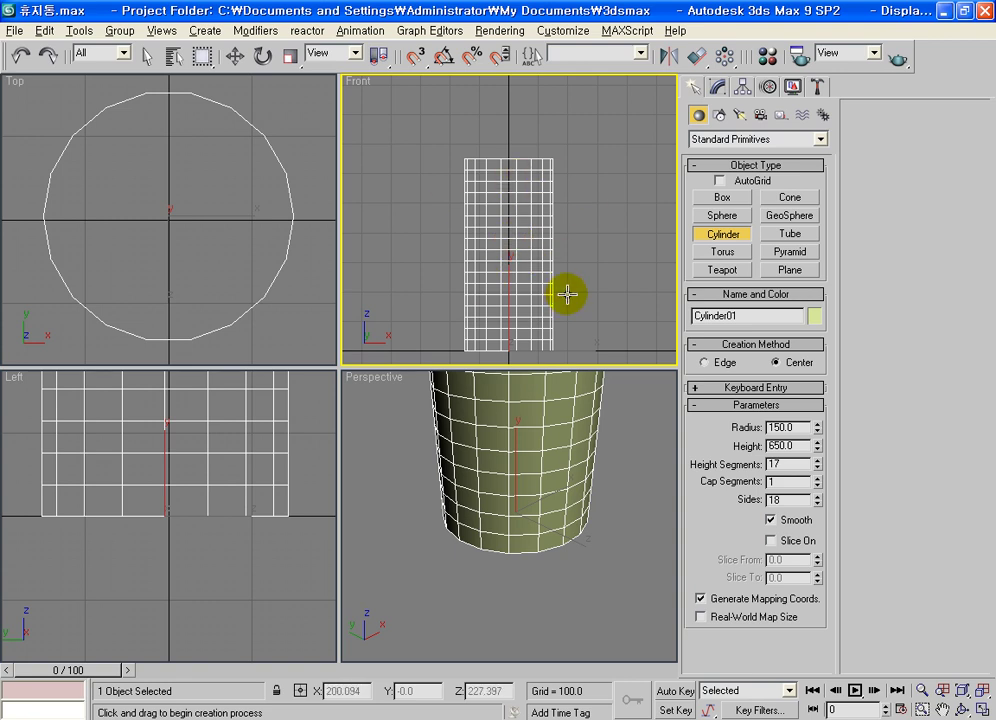
{"action": "middle_click_drag", "start_coordinate": [616, 304], "coordinate": [580, 225]}
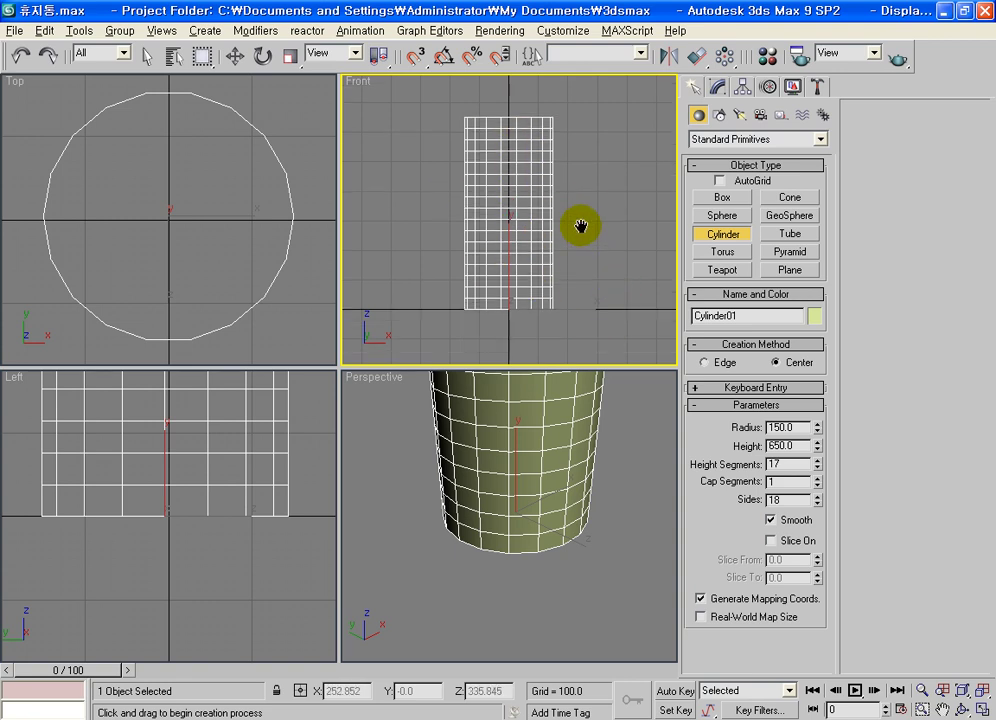
Step: Set the cylinder's number of sides to 48
{"action": "left_click", "coordinate": [727, 521]}
{"action": "type", "text": "48"}
{"action": "key", "text": "Return"}
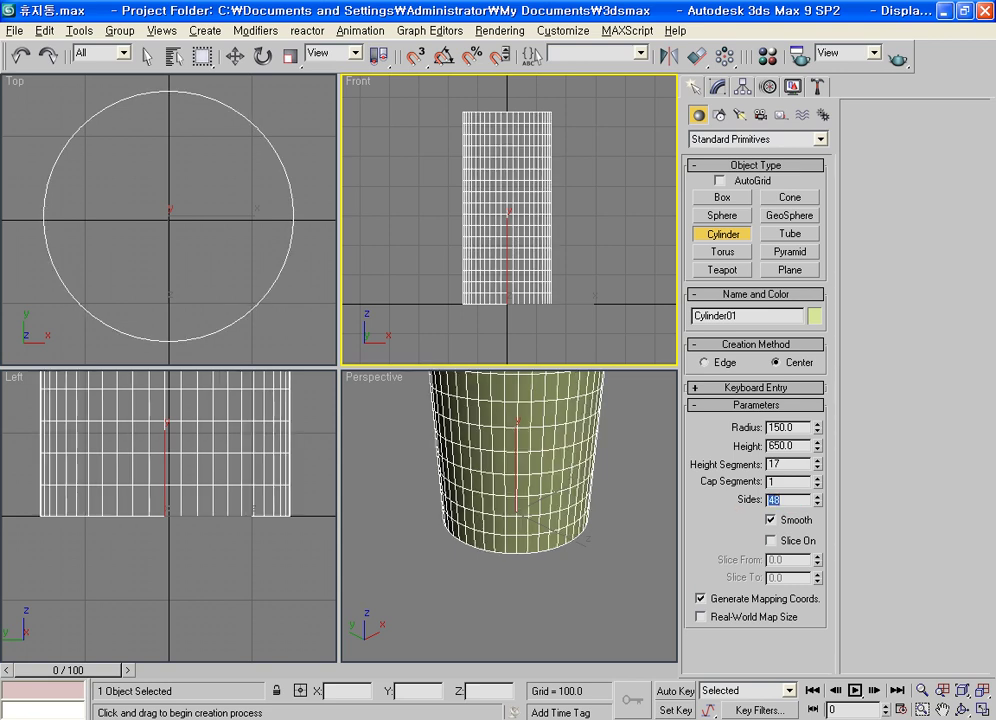
{"action": "scroll", "coordinate": [622, 453], "scroll_direction": "up", "scroll_amount": 1}
{"action": "scroll", "coordinate": [620, 490], "scroll_direction": "up", "scroll_amount": 2}
{"action": "scroll", "coordinate": [596, 500], "scroll_direction": "down", "scroll_amount": 4}
{"action": "scroll", "coordinate": [590, 445], "scroll_direction": "down", "scroll_amount": 1}
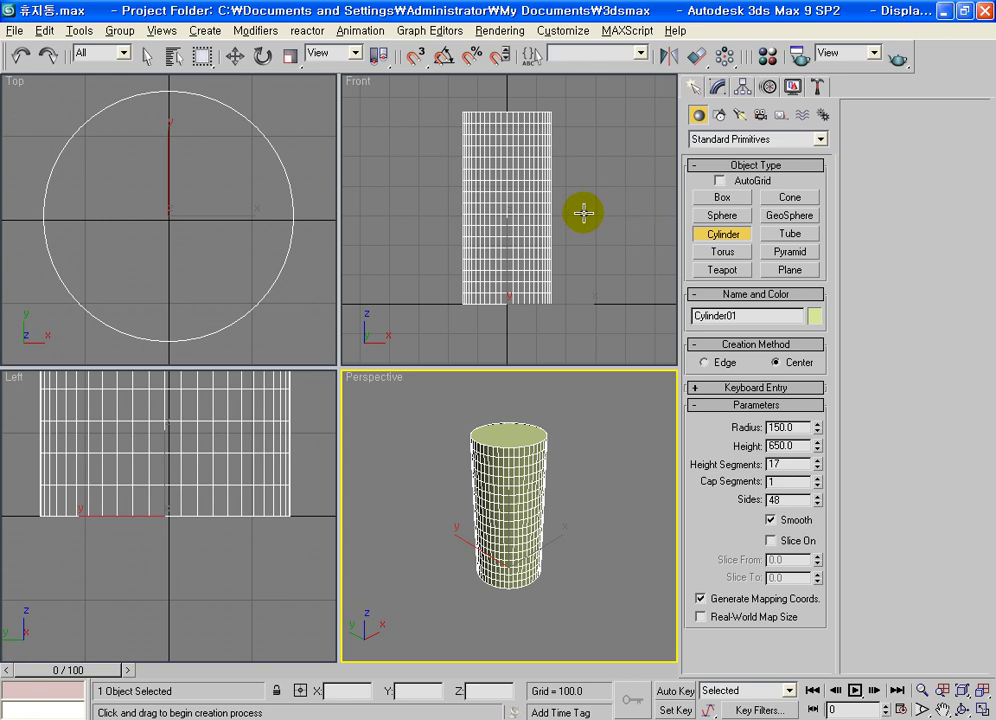
{"action": "left_click", "coordinate": [717, 88]}
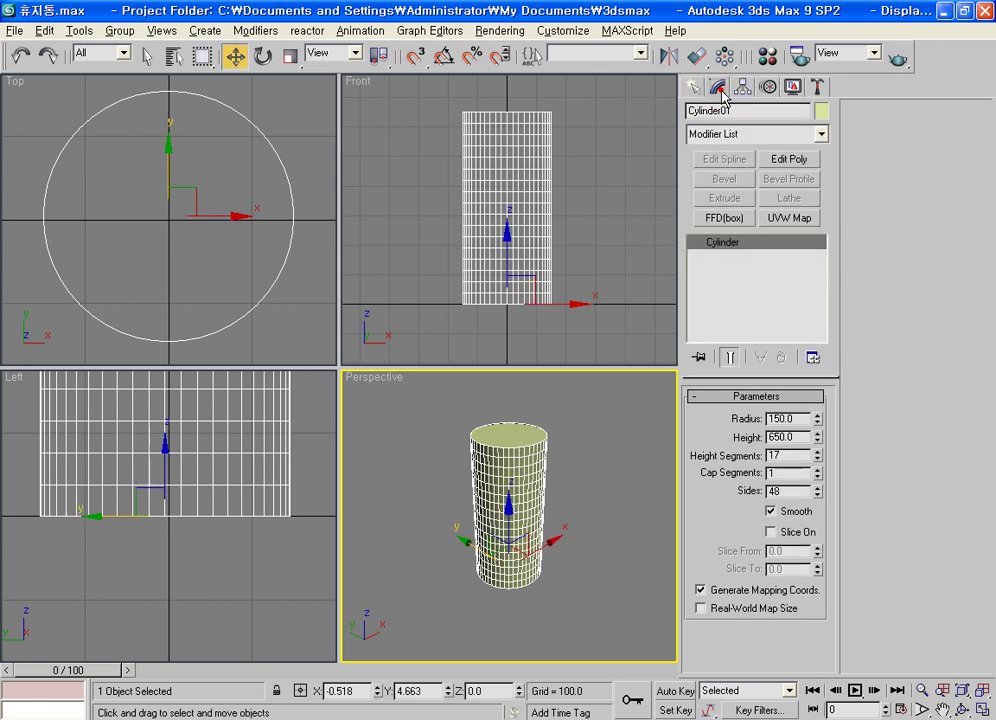
Step: Add an Edit Poly modifier and select the cylinder's inner vertex rows in the Front view
{"action": "left_click", "coordinate": [787, 159]}
{"action": "left_click", "coordinate": [710, 433]}
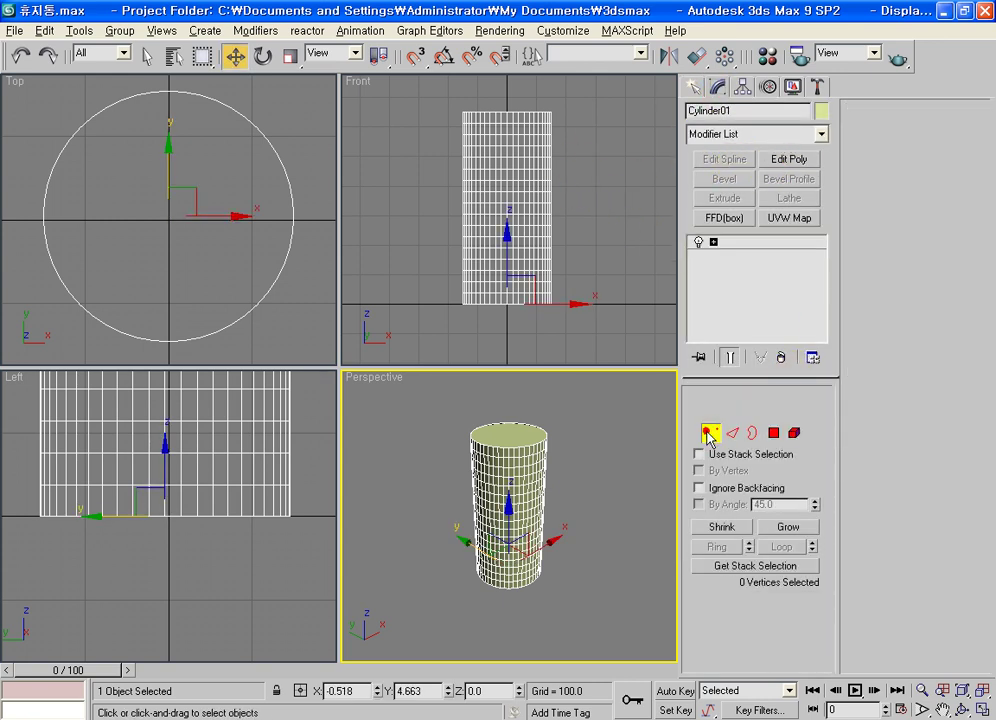
{"action": "left_click_drag", "start_coordinate": [447, 303], "coordinate": [613, 126]}
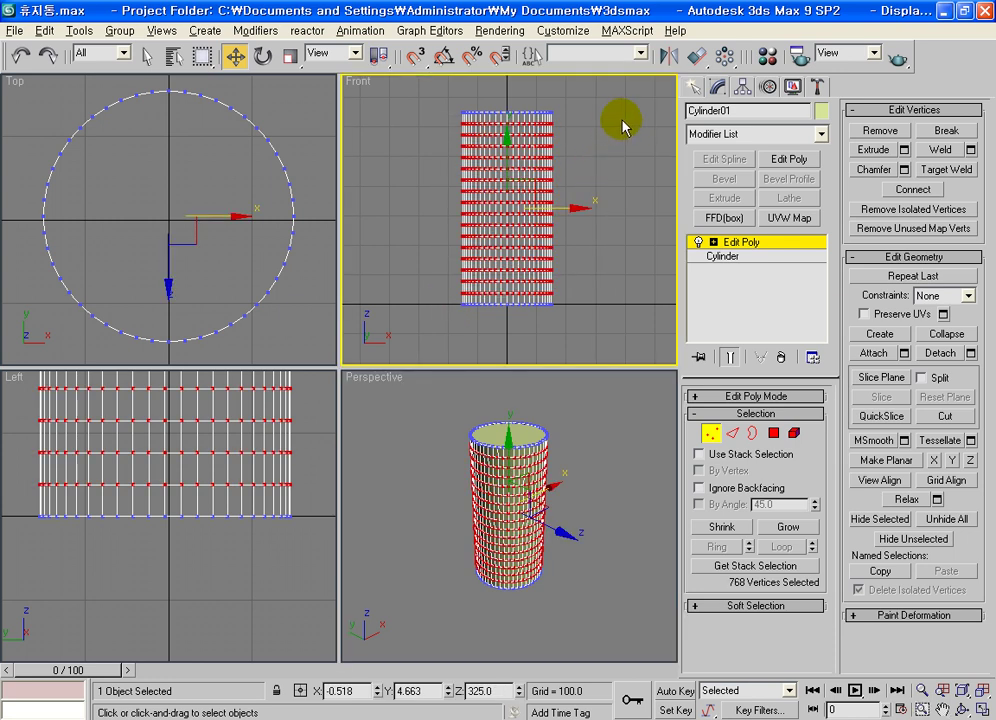
Step: Squeeze the selected vertex rows to 62% vertically and raise the band higher
{"action": "left_click", "coordinate": [290, 56]}
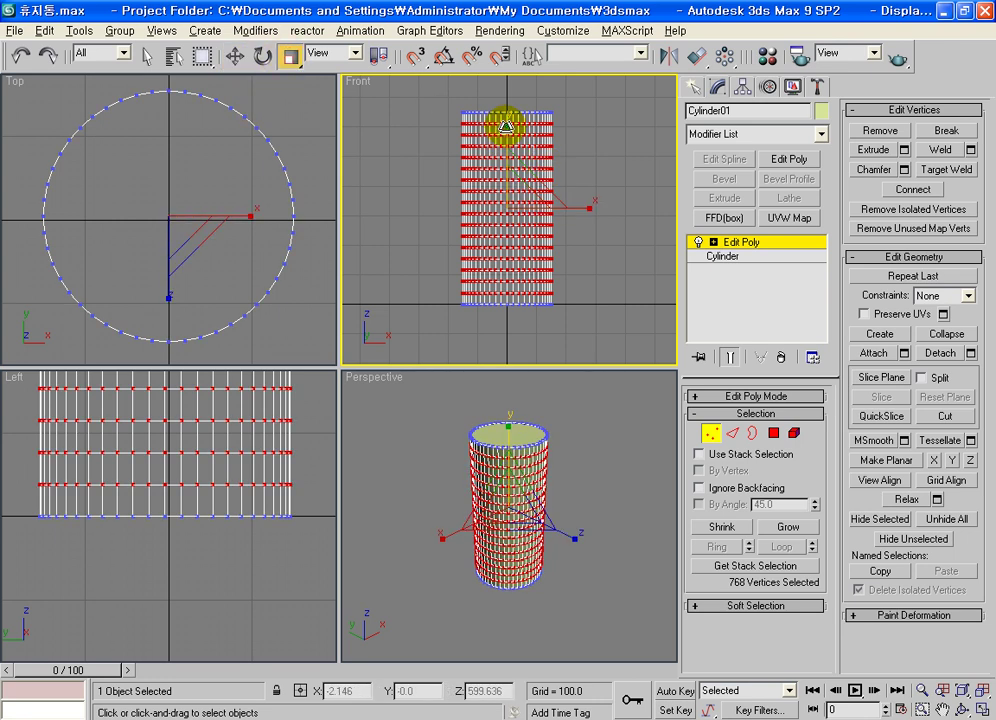
{"action": "left_click_drag", "start_coordinate": [506, 127], "coordinate": [506, 165]}
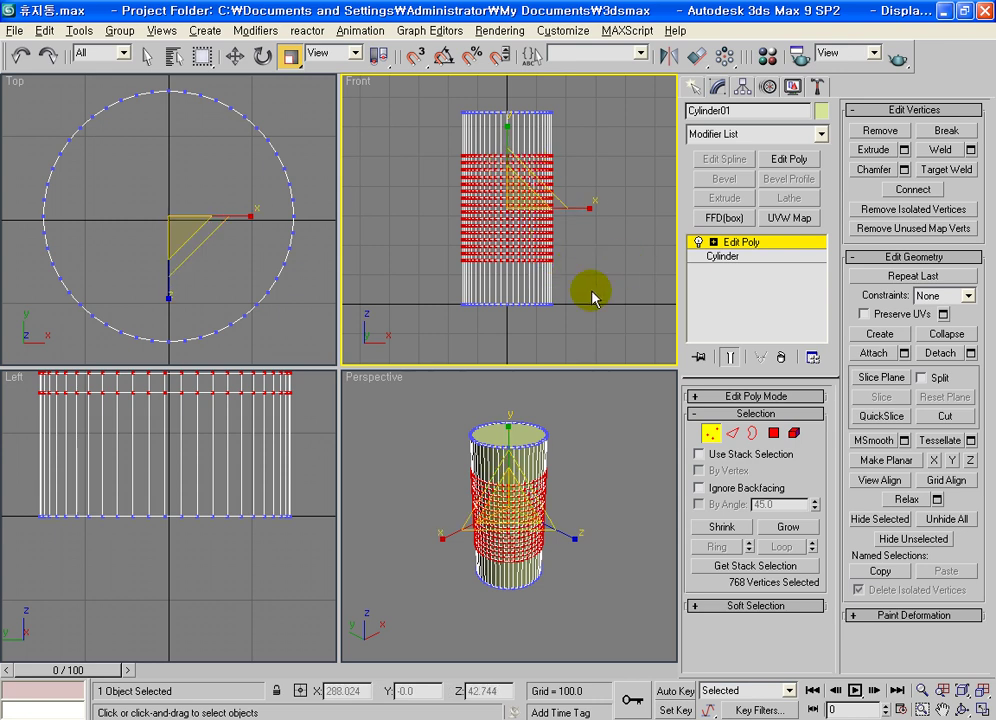
{"action": "left_click", "coordinate": [234, 56]}
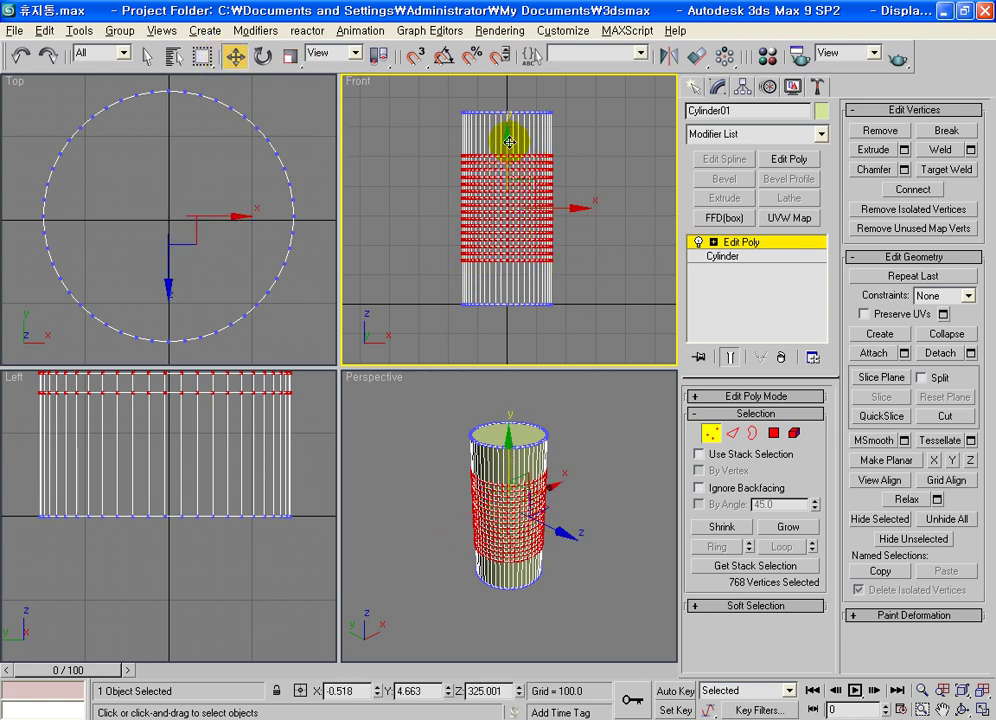
{"action": "left_click_drag", "start_coordinate": [506, 140], "coordinate": [506, 128]}
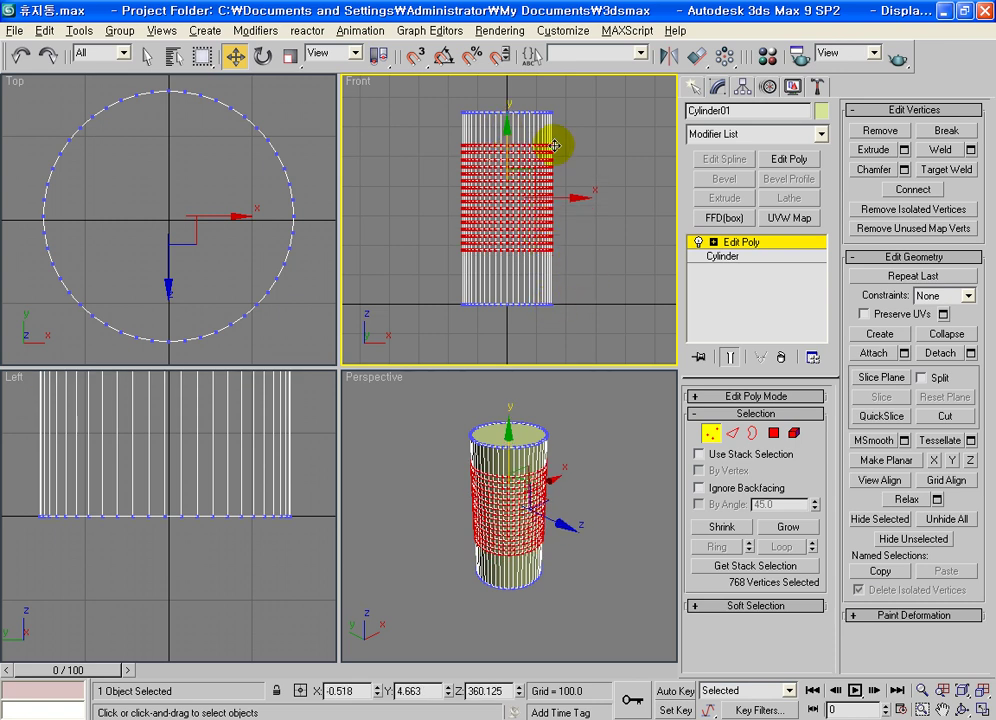
{"action": "left_click", "coordinate": [614, 337]}
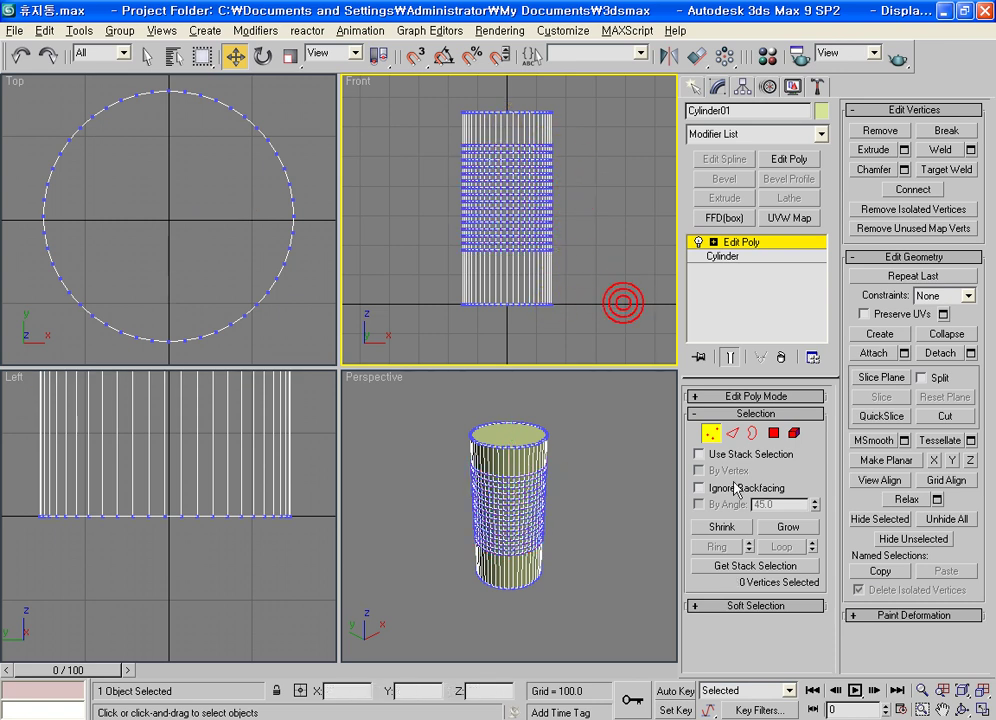
Step: Select the middle band of side polygons in the Front view and open their Inset settings
{"action": "left_click", "coordinate": [773, 433]}
{"action": "left_click", "coordinate": [509, 436]}
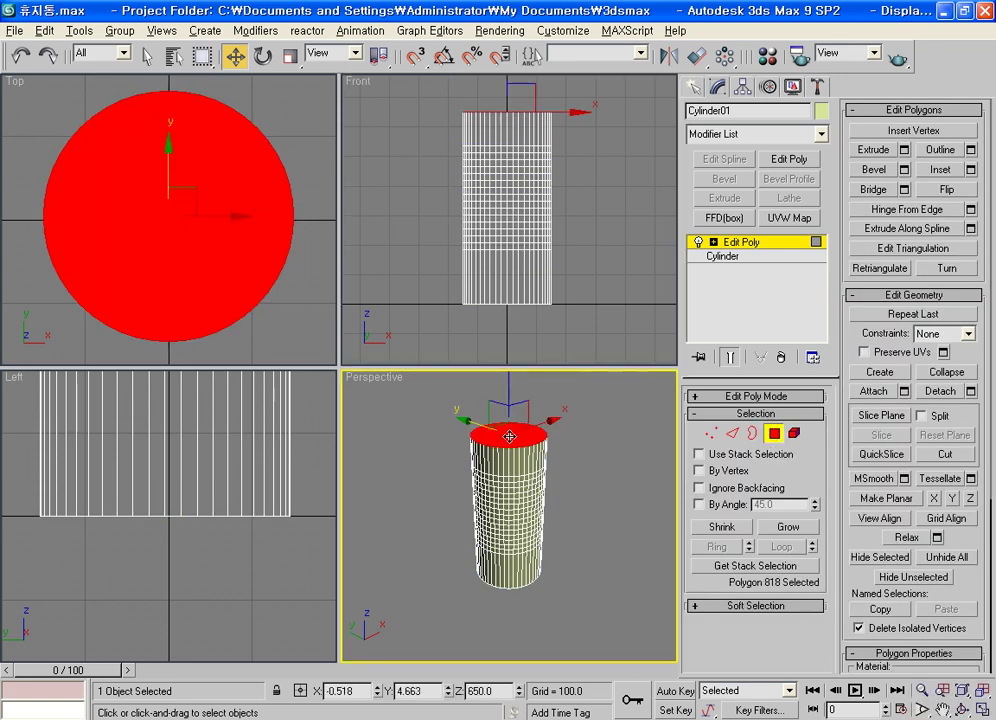
{"action": "left_click", "coordinate": [458, 420]}
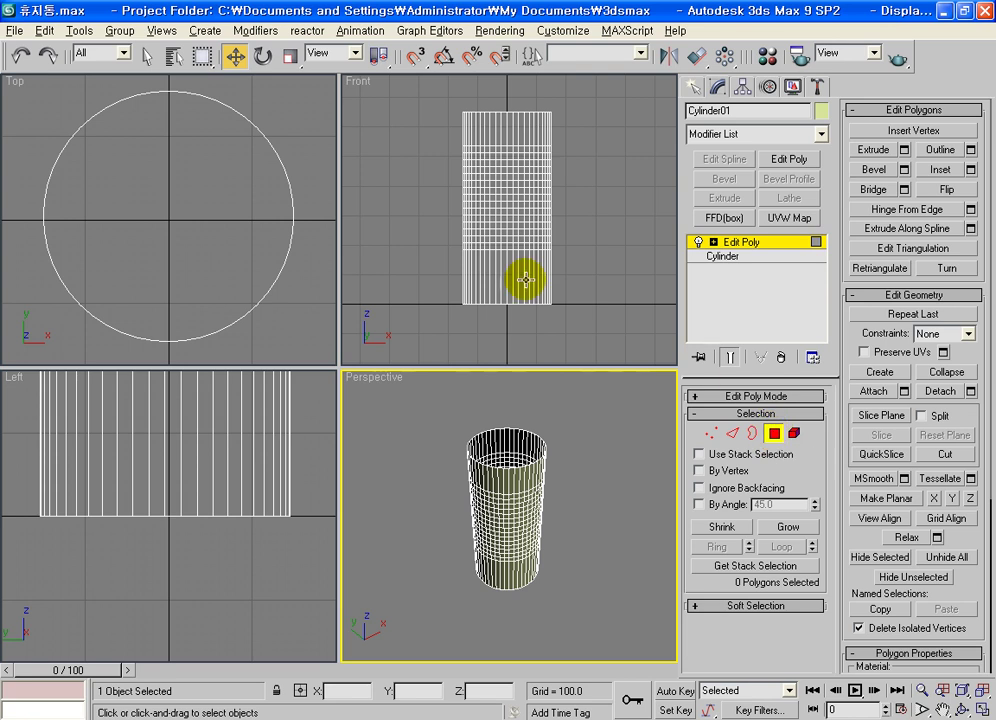
{"action": "left_click", "coordinate": [445, 257]}
{"action": "left_click_drag", "start_coordinate": [373, 250], "coordinate": [560, 146]}
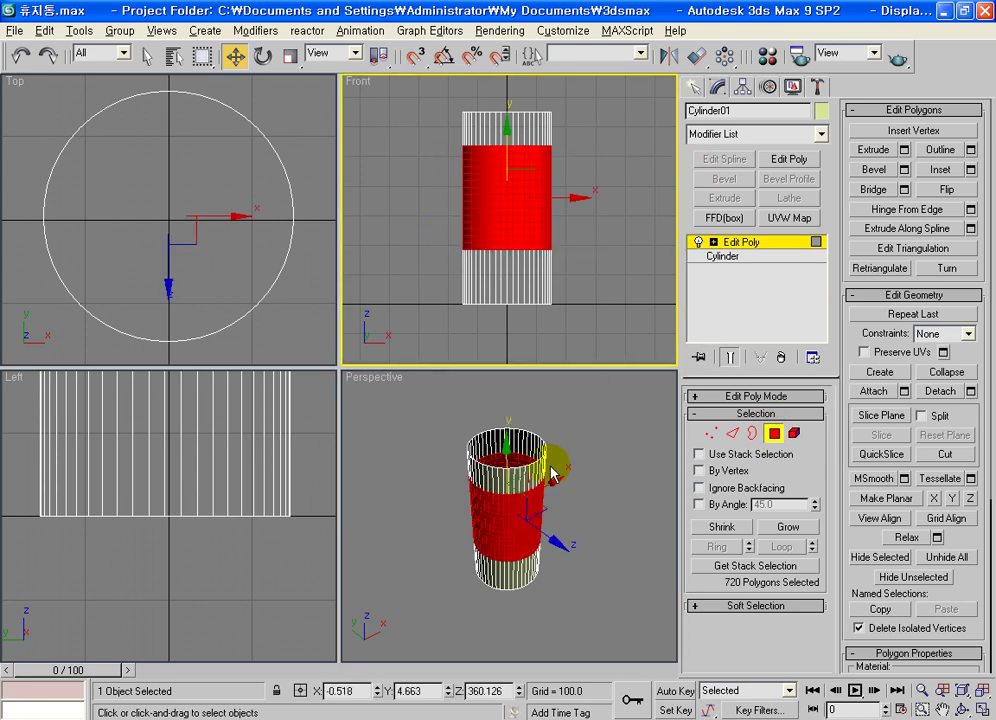
{"action": "left_click", "coordinate": [548, 474]}
{"action": "key", "text": "alt+w"}
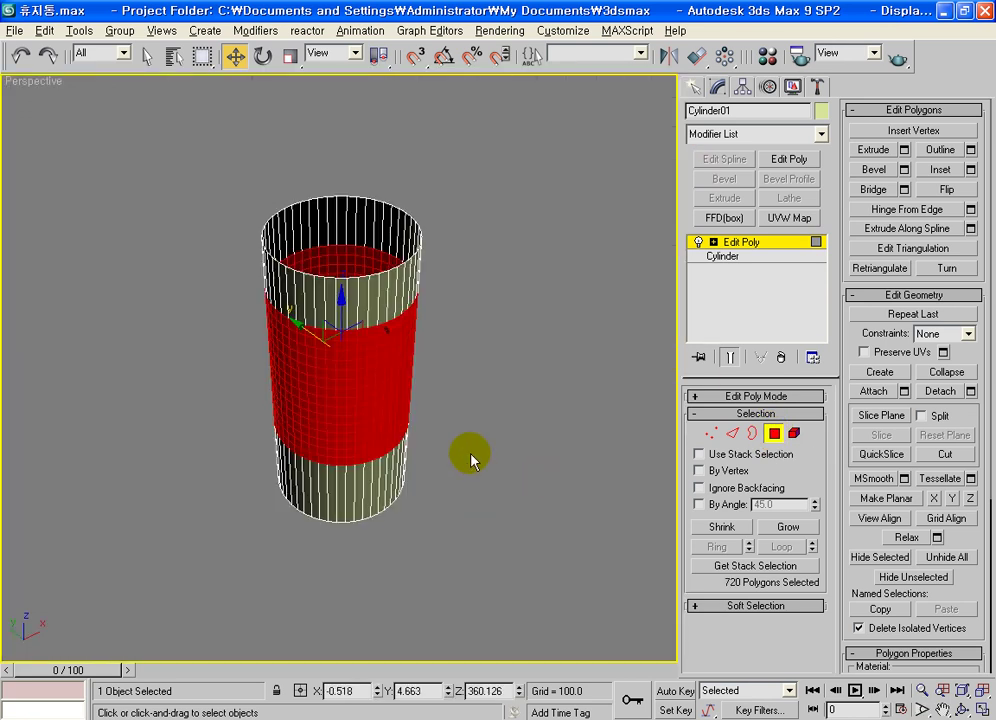
{"action": "key", "text": "z"}
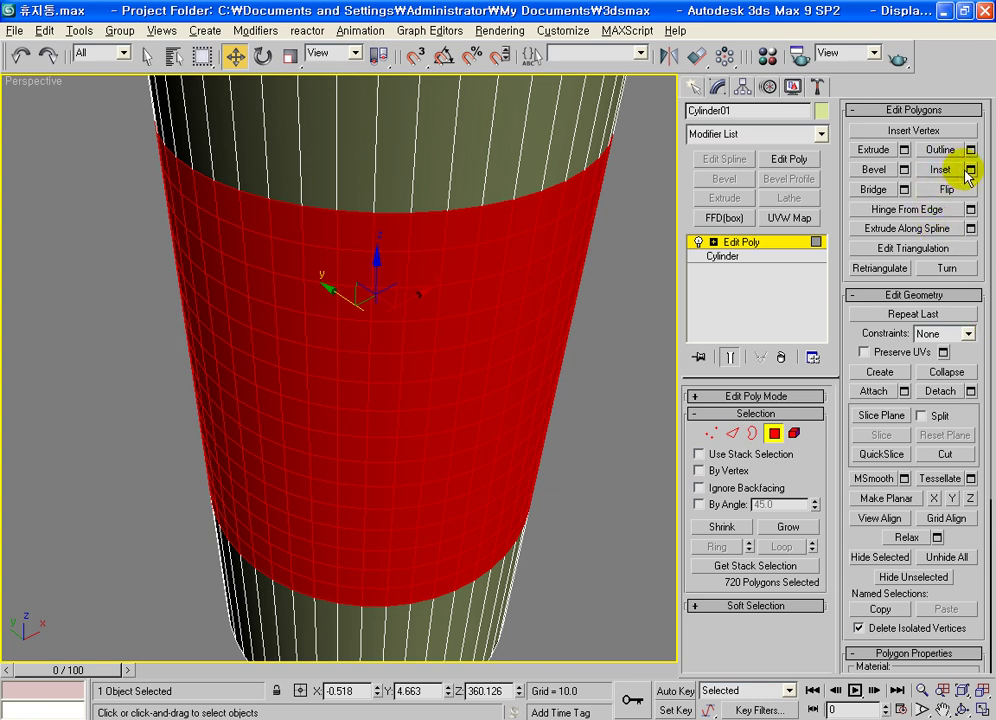
{"action": "left_click", "coordinate": [968, 170]}
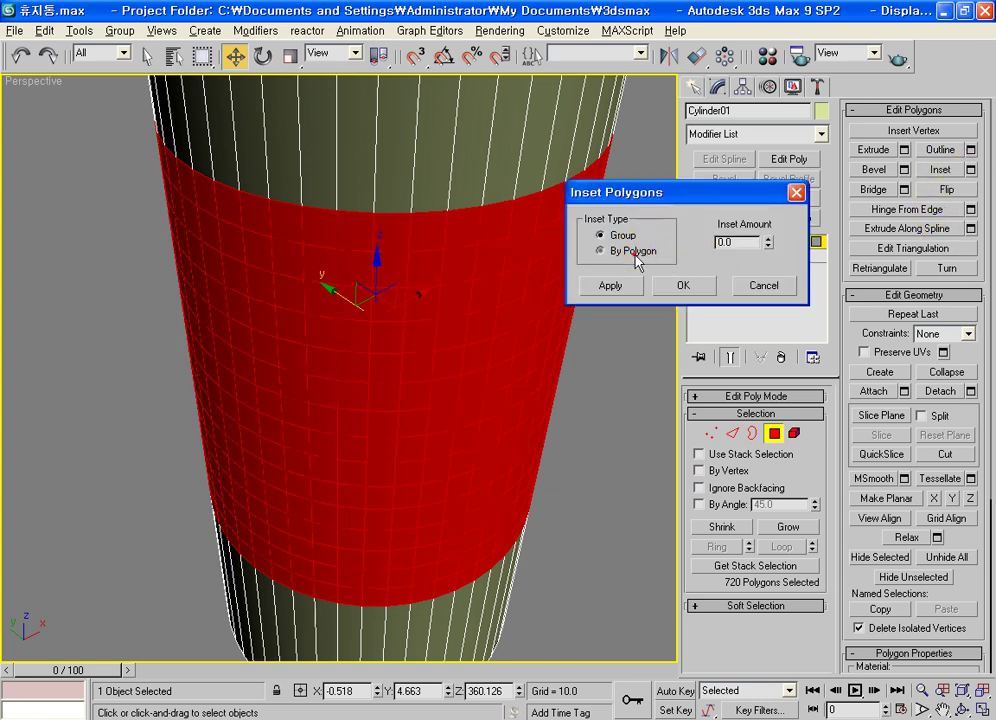
Step: Inset the selected band polygons by 1.5
{"action": "left_click", "coordinate": [745, 246]}
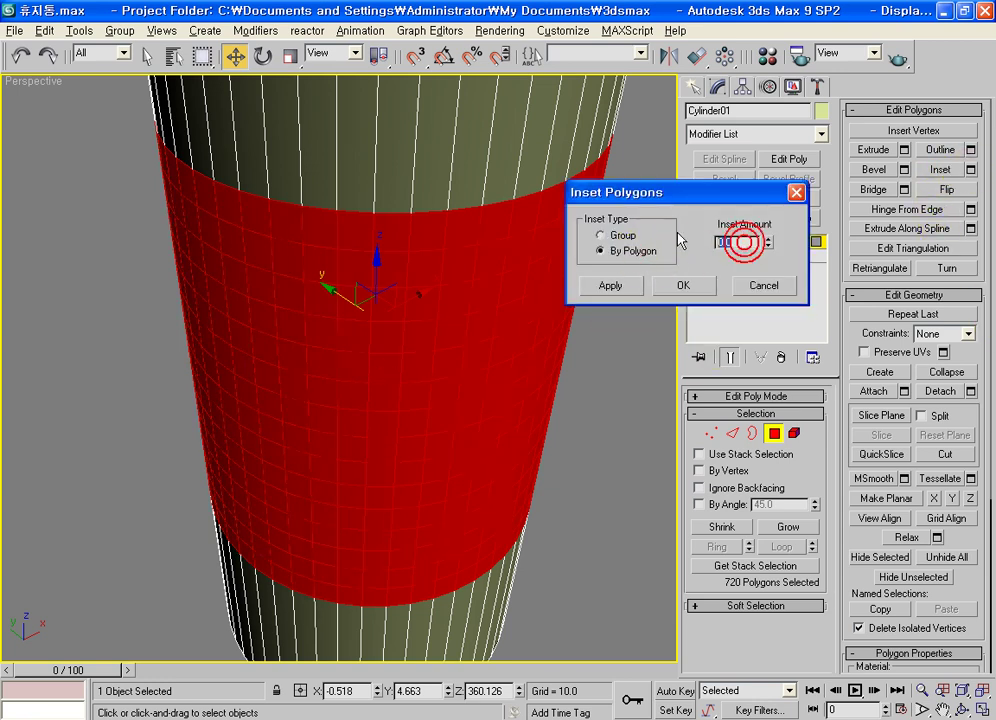
{"action": "type", "text": "1"}
{"action": "key", "text": "Return"}
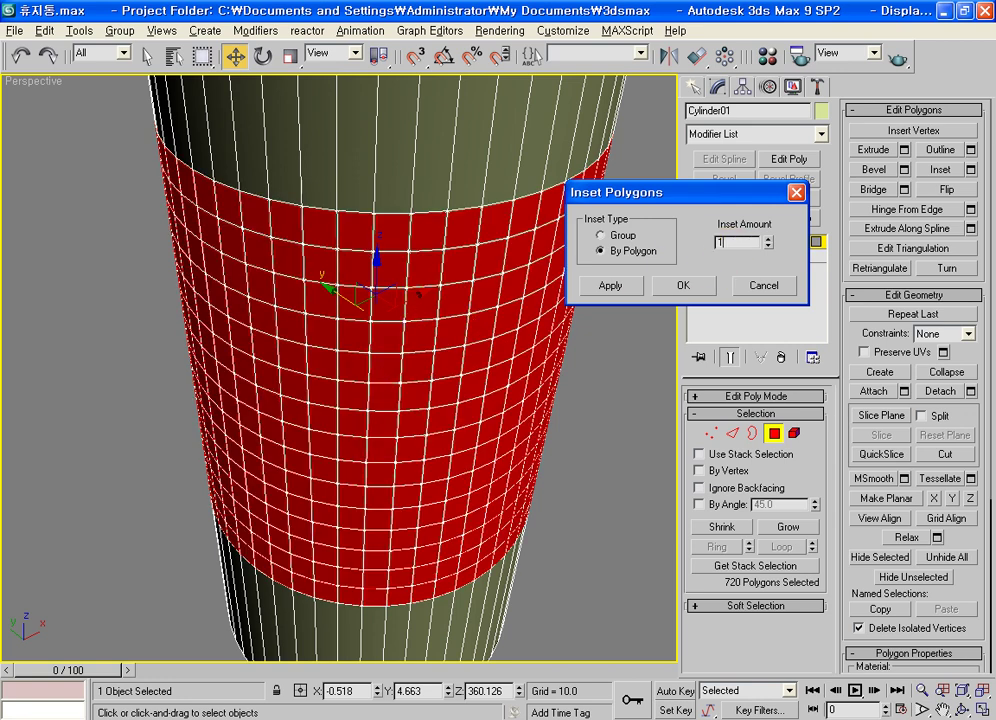
{"action": "type", "text": ".5"}
{"action": "key", "text": "Return"}
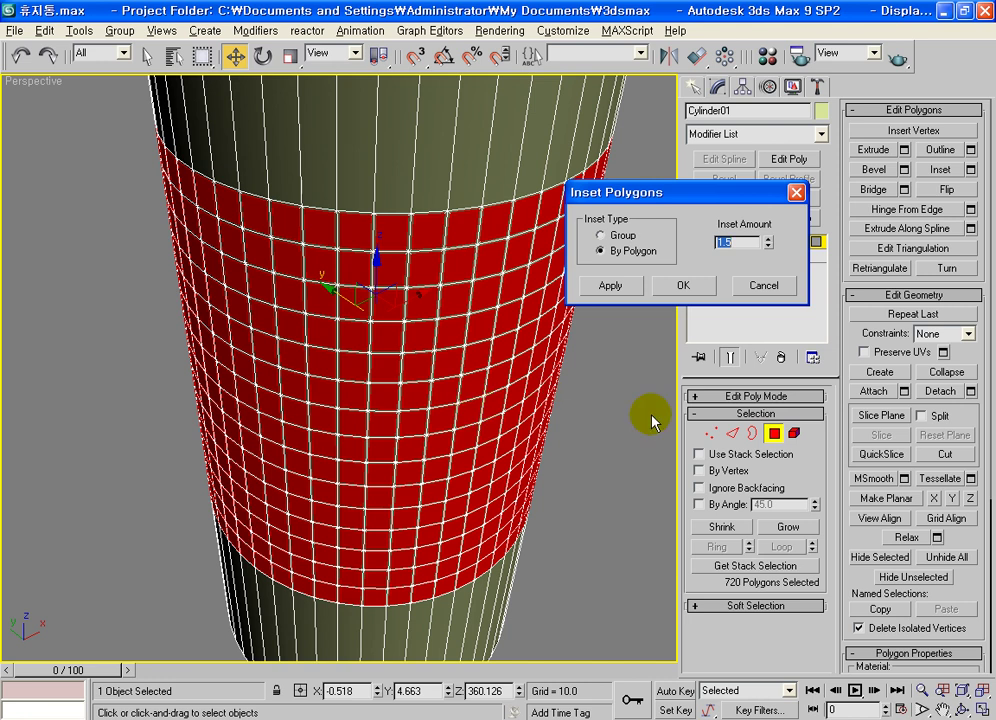
{"action": "left_click", "coordinate": [684, 287]}
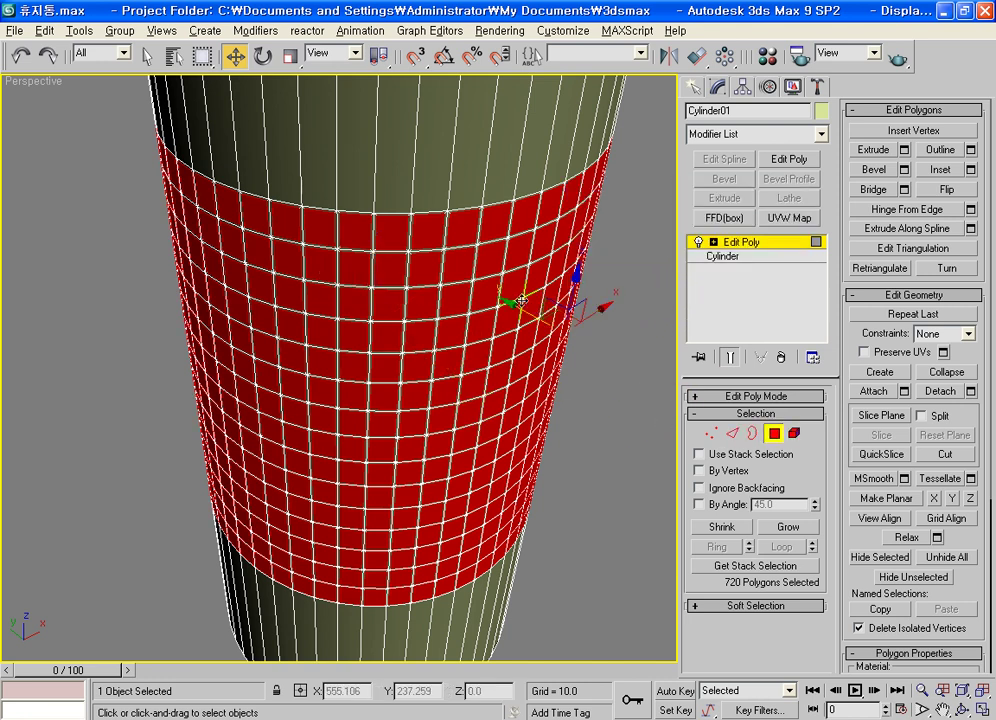
Step: Delete the inset polygons to punch holes, then view the basket from above
{"action": "key", "text": "Delete"}
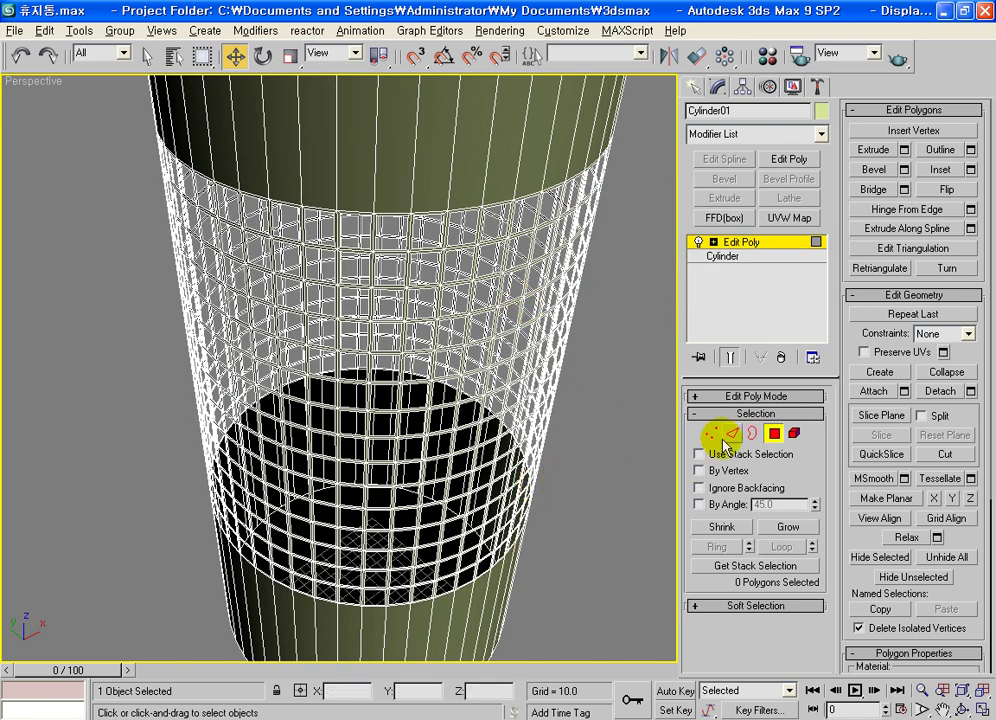
{"action": "left_click", "coordinate": [776, 437]}
{"action": "mouse_move", "coordinate": [489, 229]}
{"action": "middle_mouse_down", "text": "alt"}
{"action": "mouse_move", "coordinate": [493, 418]}
{"action": "mouse_move", "coordinate": [472, 462]}
{"action": "middle_mouse_up", "text": "alt"}
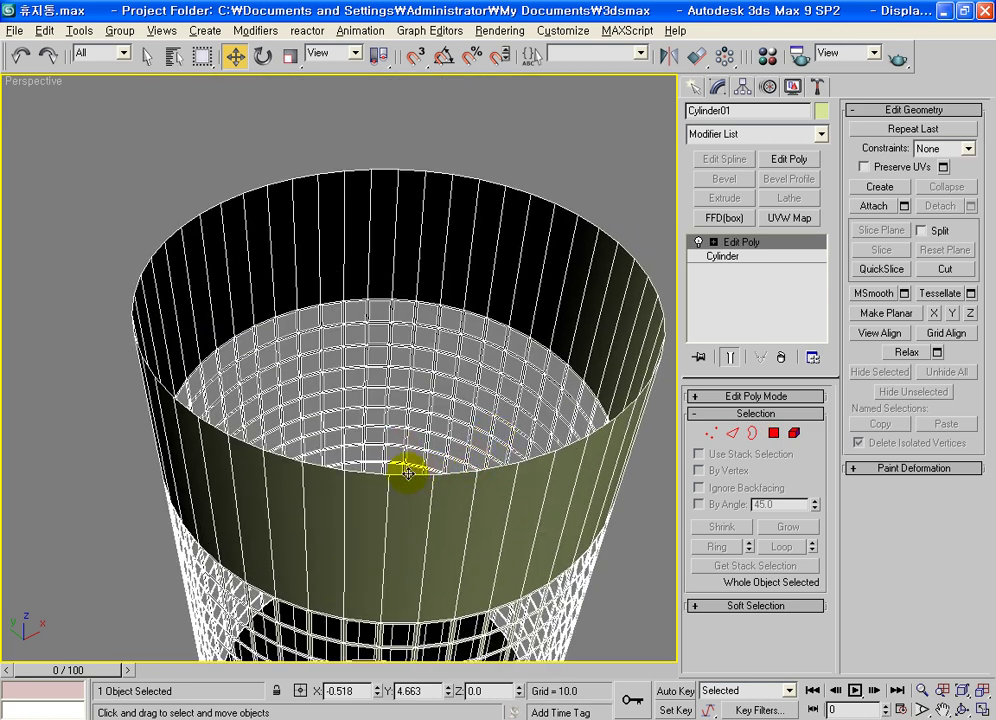
Step: Add a Shell modifier with an outer amount of 3.0
{"action": "left_click", "coordinate": [740, 134]}
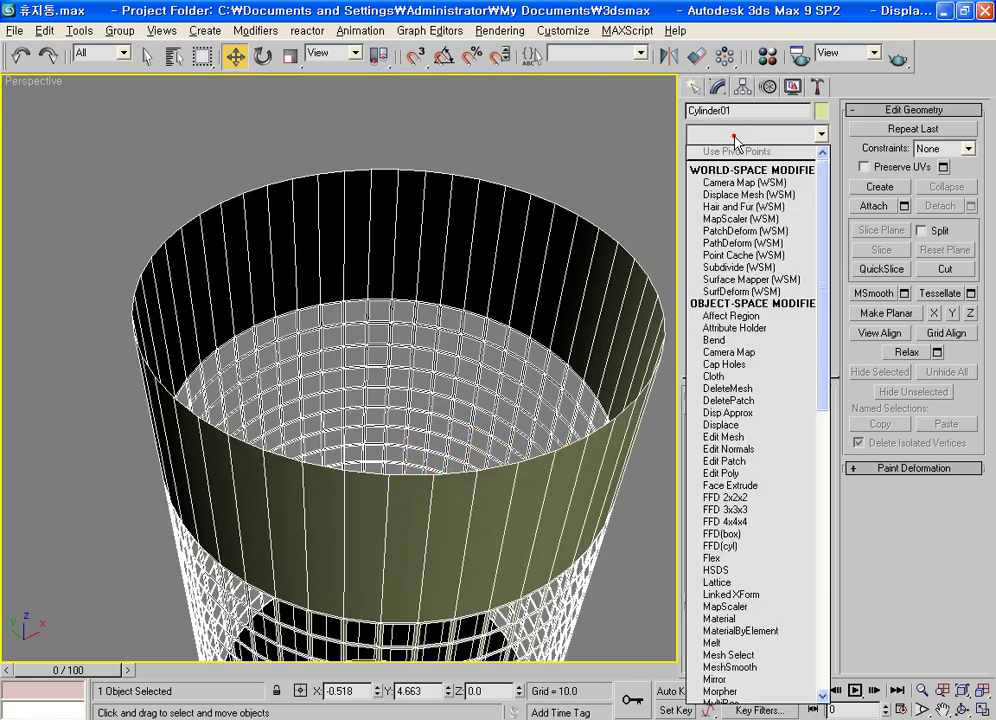
{"action": "scroll", "coordinate": [776, 405], "scroll_direction": "down", "scroll_amount": 15}
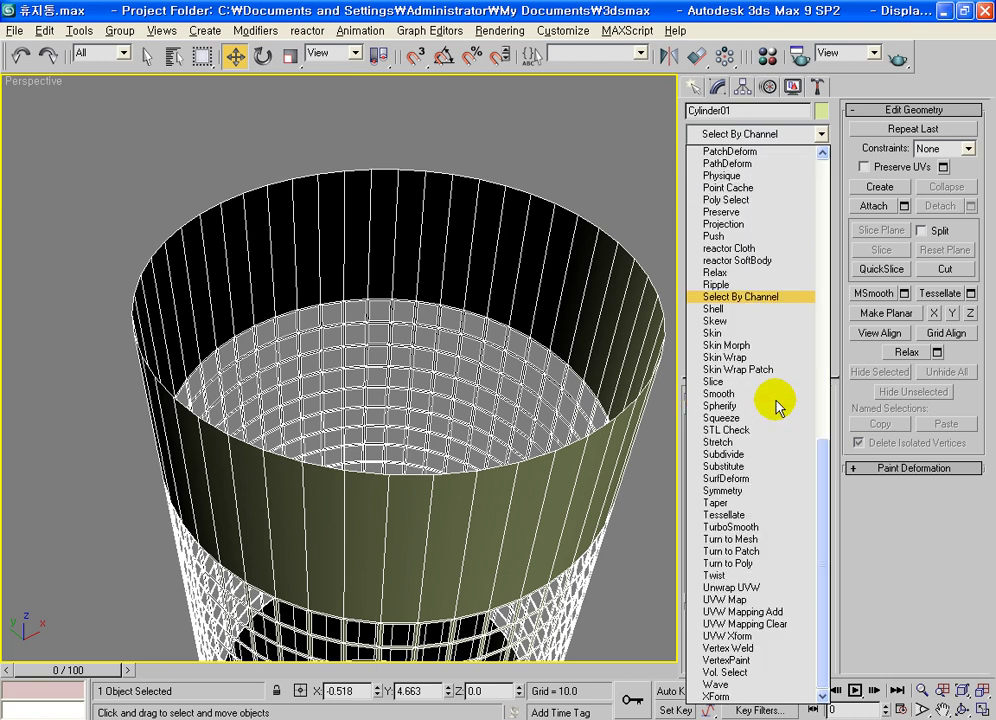
{"action": "left_click", "coordinate": [735, 311]}
{"action": "left_click", "coordinate": [735, 311]}
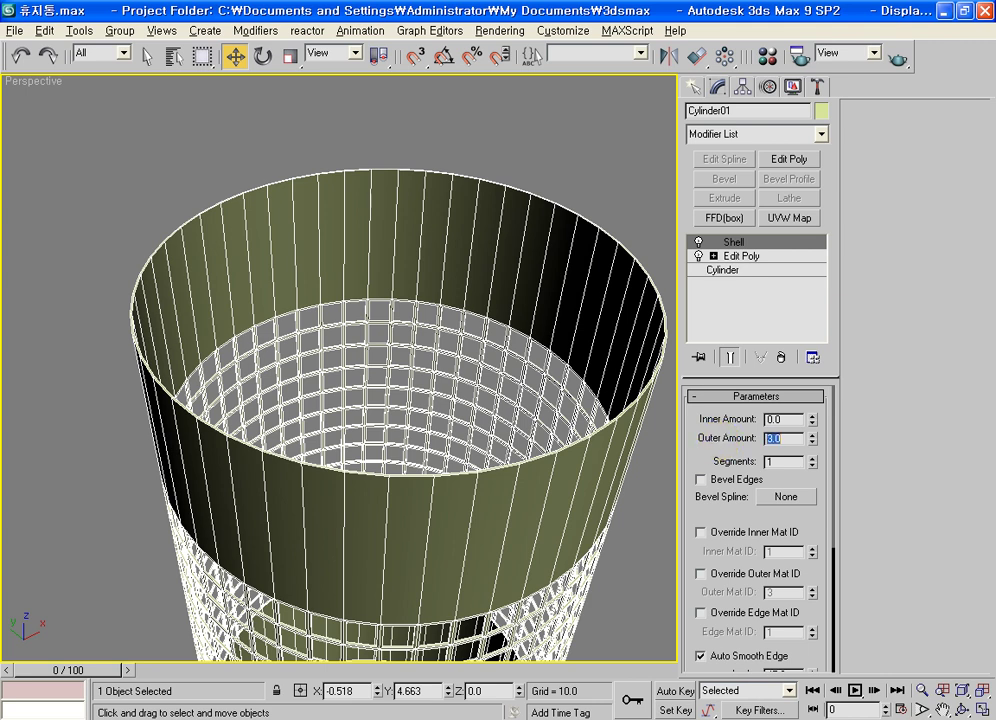
{"action": "left_click", "coordinate": [443, 461]}
Step: Return to four viewports, zoom to fit the cylinder, and start dragging out a copy in Top view
{"action": "middle_click_drag", "start_coordinate": [449, 512], "coordinate": [447, 352]}
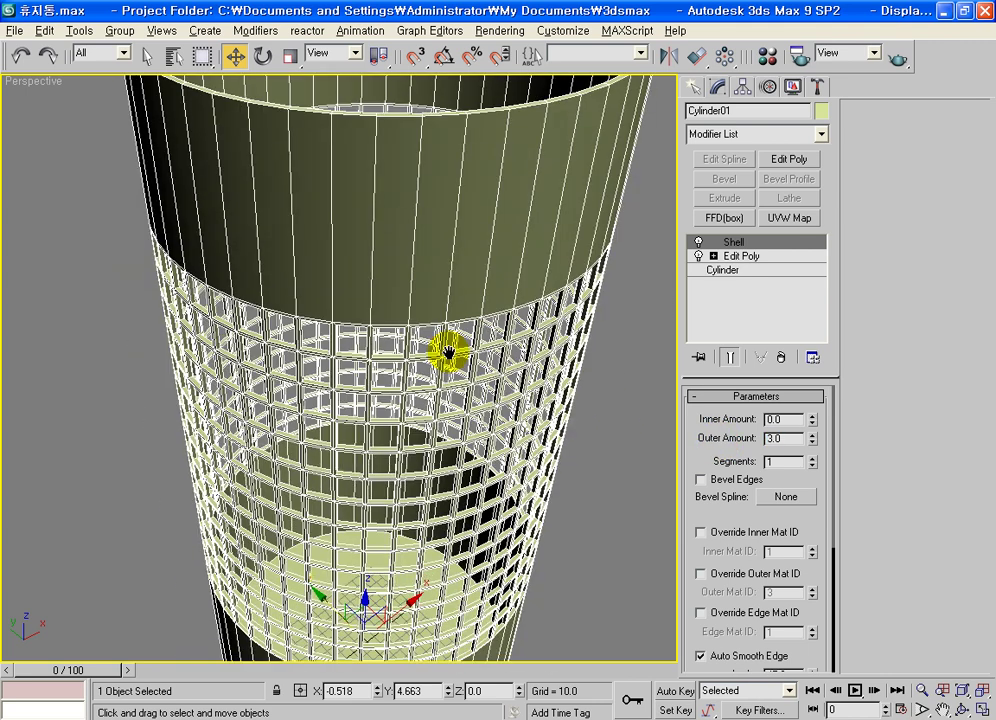
{"action": "key", "text": "alt+w"}
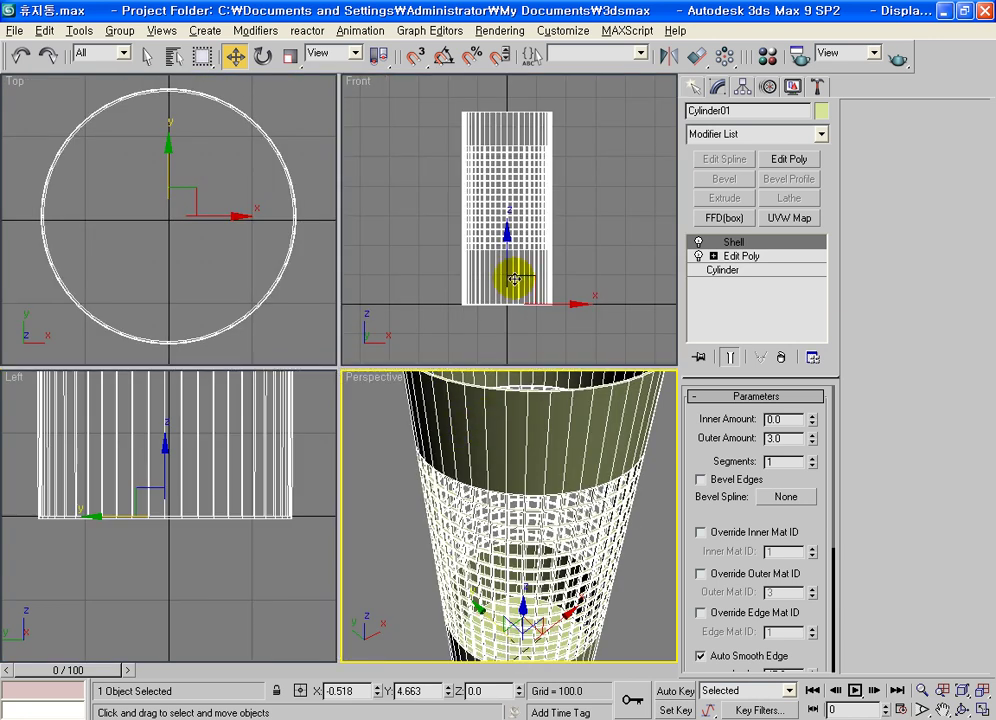
{"action": "middle_click_drag", "start_coordinate": [585, 509], "coordinate": [578, 468]}
{"action": "key", "text": "ctrl+shift+z"}
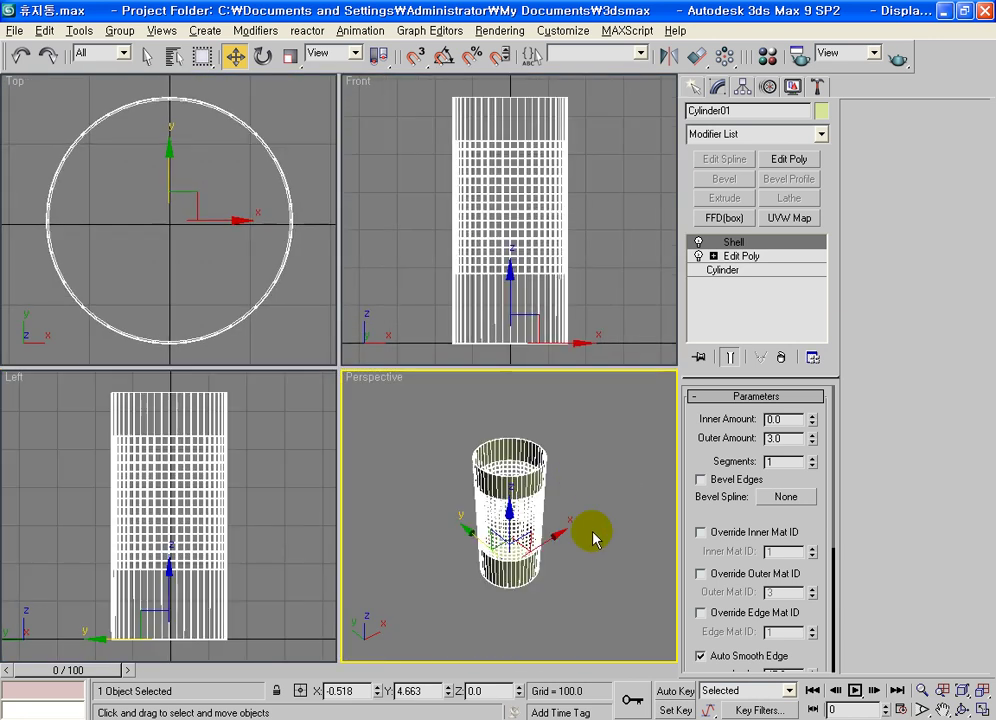
{"action": "right_click", "coordinate": [235, 283]}
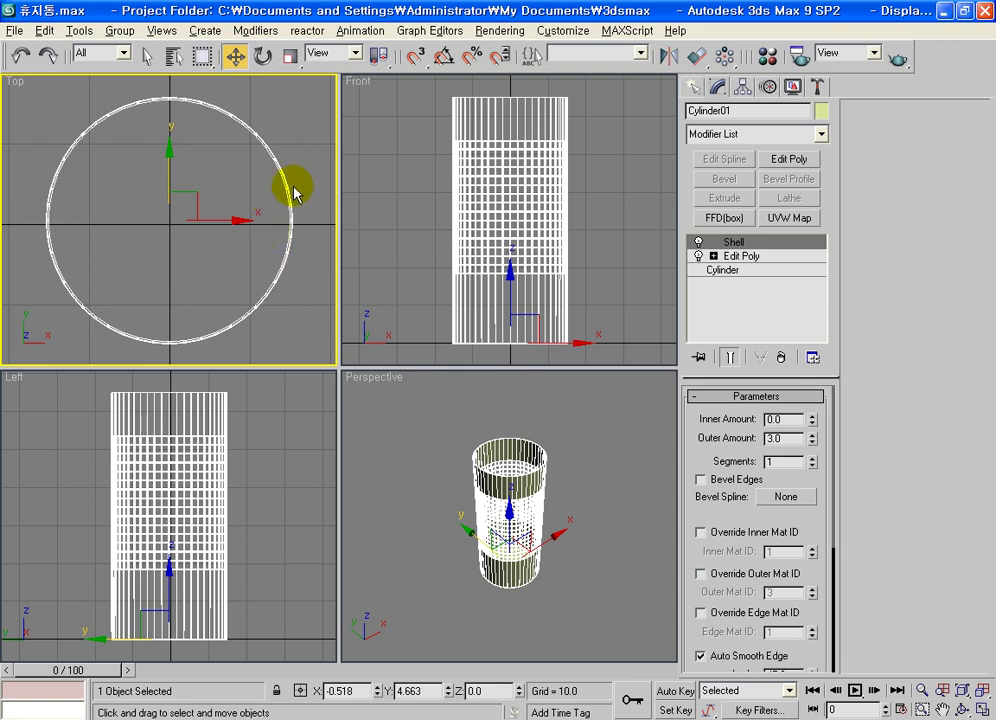
{"action": "scroll", "coordinate": [233, 249], "scroll_direction": "down", "scroll_amount": 2}
{"action": "scroll", "coordinate": [147, 244], "scroll_direction": "down", "scroll_amount": 2}
{"action": "scroll", "coordinate": [150, 238], "scroll_direction": "down", "scroll_amount": 1}
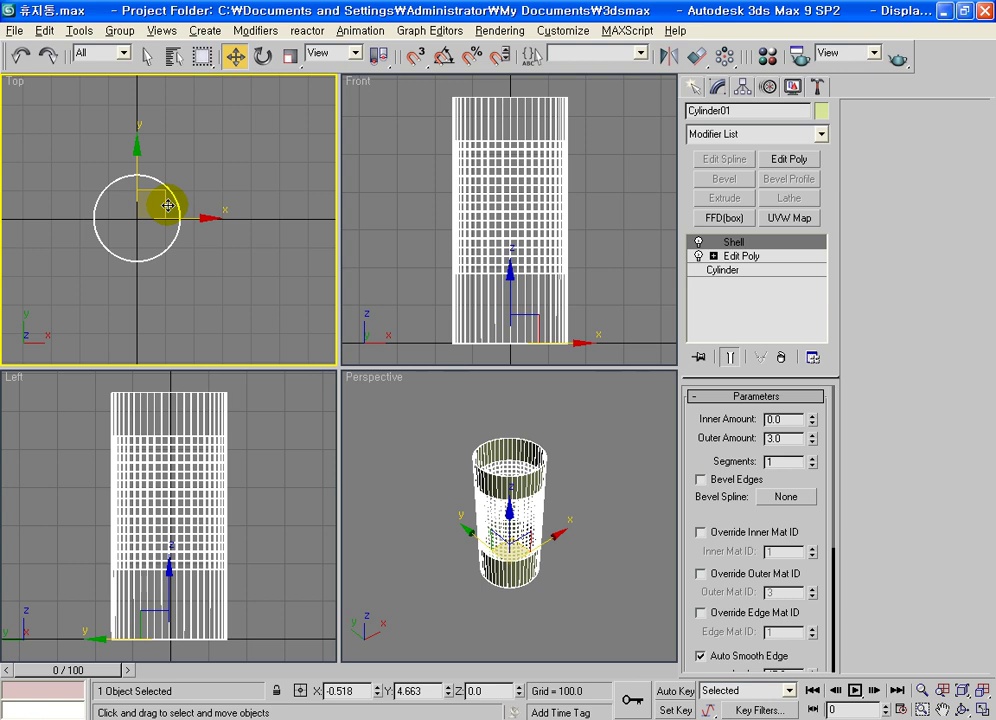
{"action": "left_click_drag", "start_coordinate": [167, 205], "coordinate": [275, 221], "text": "shift"}
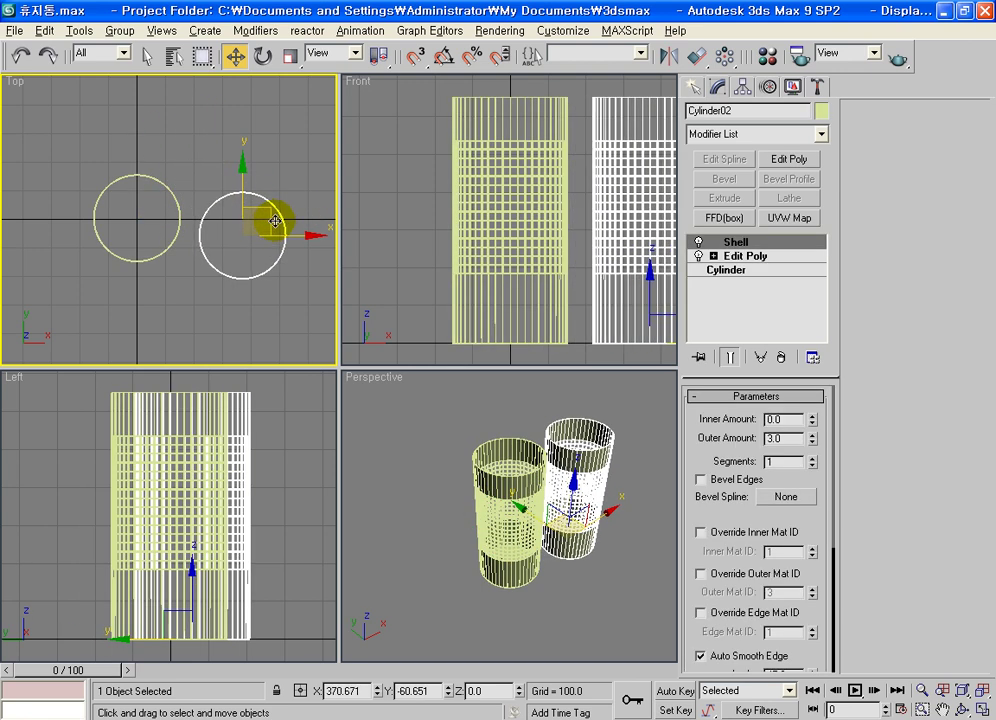
Step: Place the copy up and right of the original as an independent copy
{"action": "left_click_drag", "start_coordinate": [275, 221], "coordinate": [262, 171], "text": "shift"}
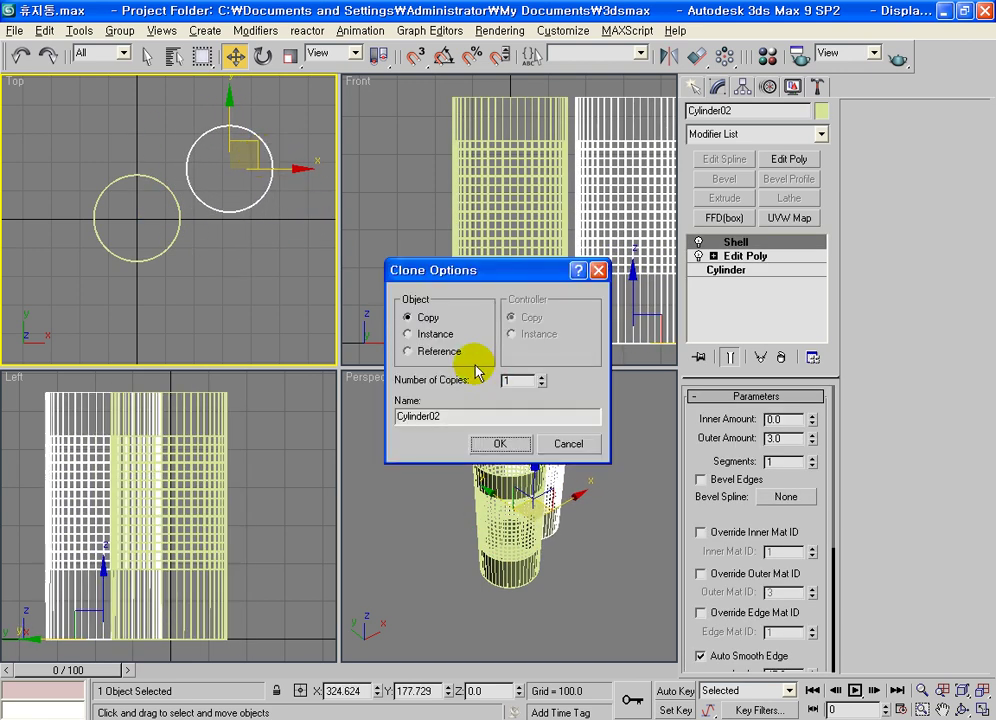
{"action": "left_click", "coordinate": [502, 442]}
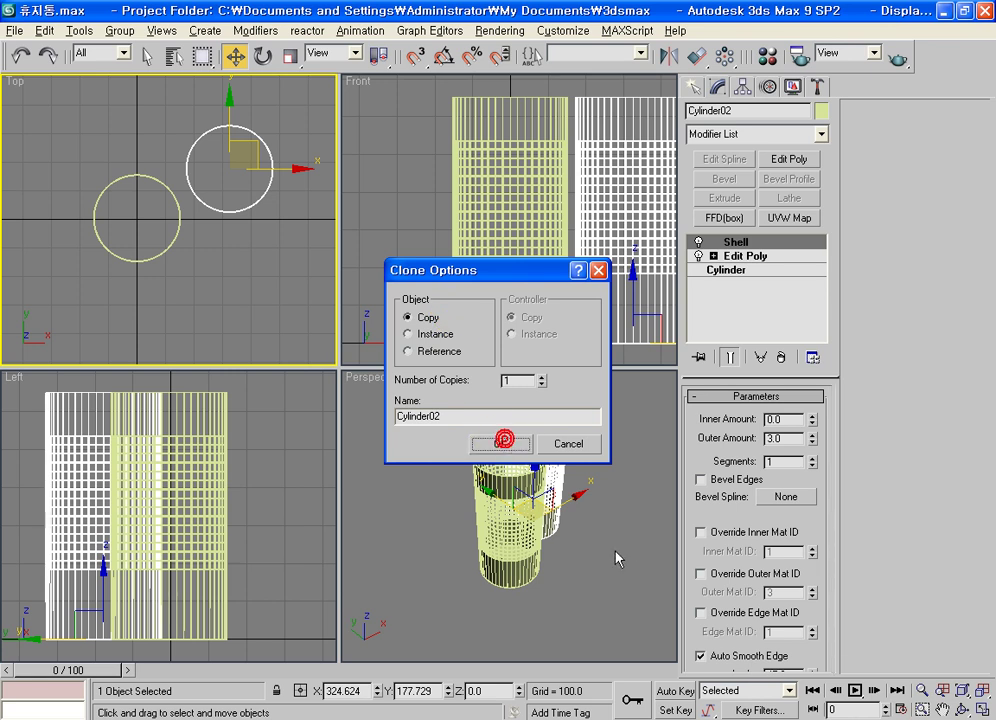
{"action": "scroll", "coordinate": [570, 515], "scroll_direction": "up", "scroll_amount": 2}
{"action": "scroll", "coordinate": [572, 512], "scroll_direction": "up", "scroll_amount": 2}
{"action": "scroll", "coordinate": [575, 510], "scroll_direction": "up", "scroll_amount": 2}
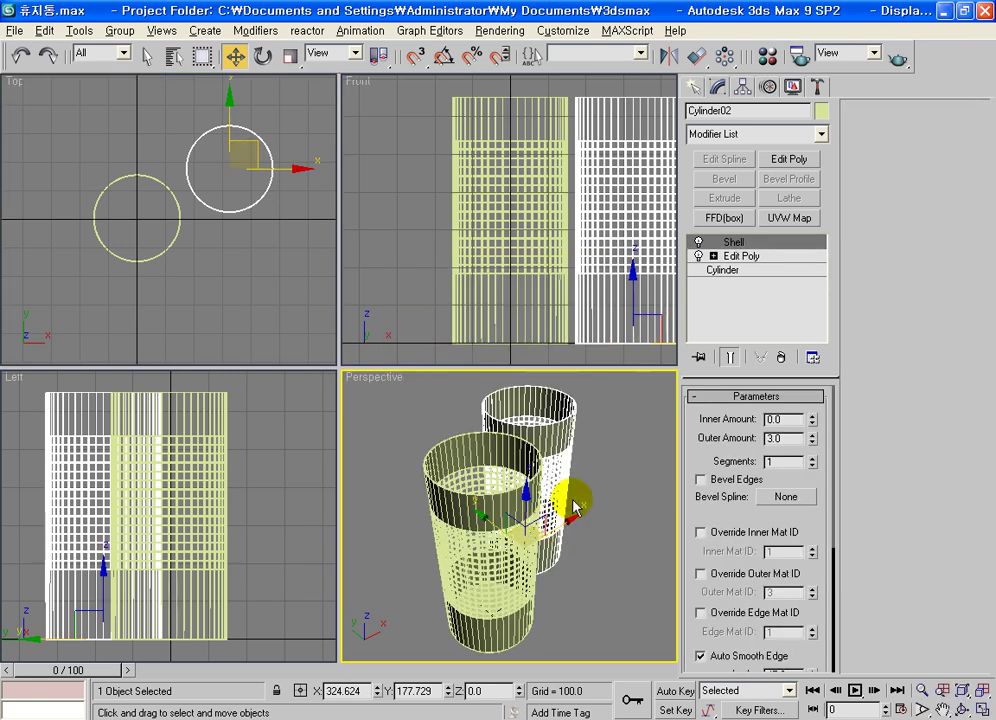
{"action": "scroll", "coordinate": [575, 507], "scroll_direction": "up", "scroll_amount": 1}
Step: Recolour the copied wastebasket dark purple
{"action": "left_click", "coordinate": [821, 112]}
{"action": "left_click", "coordinate": [590, 364]}
{"action": "left_click", "coordinate": [585, 465]}
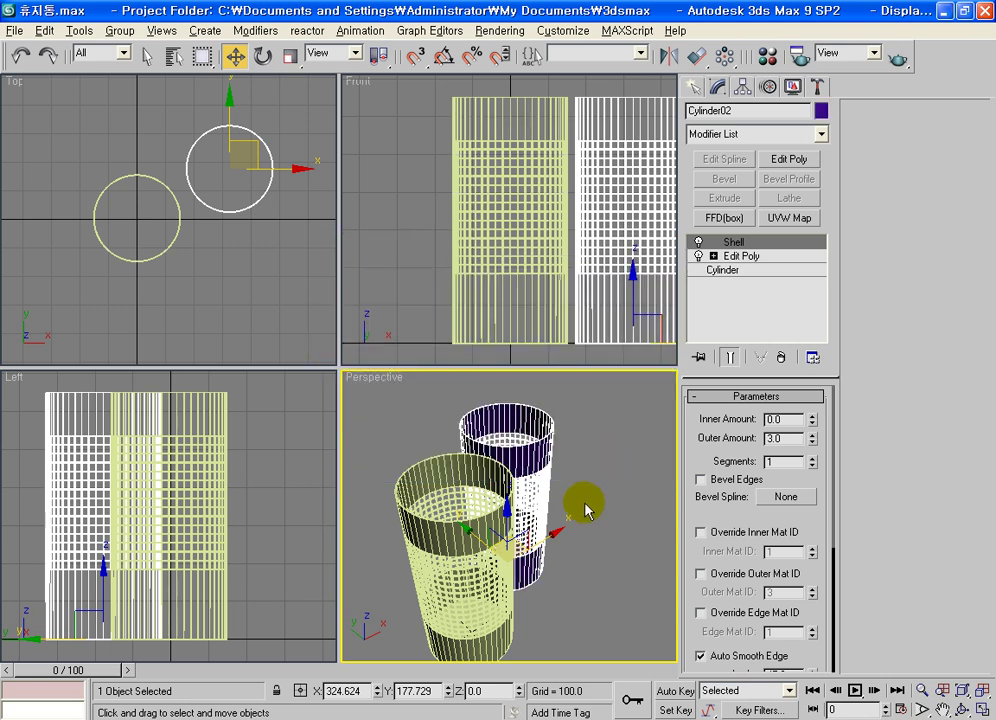
Step: Scale Cylinder02 up to about 117% and move it further from the original
{"action": "left_click_drag", "start_coordinate": [560, 538], "coordinate": [497, 548]}
{"action": "right_click", "coordinate": [497, 548]}
{"action": "right_click", "coordinate": [247, 89]}
{"action": "left_click", "coordinate": [290, 57]}
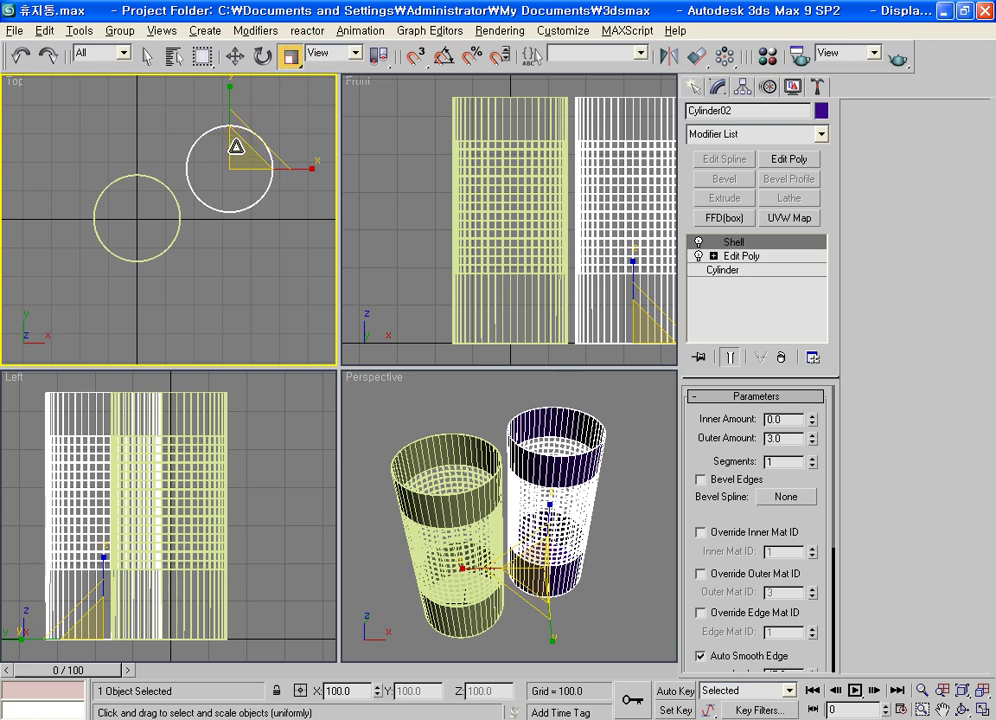
{"action": "left_click_drag", "start_coordinate": [238, 151], "coordinate": [272, 173]}
{"action": "middle_click_drag", "start_coordinate": [269, 227], "coordinate": [225, 262]}
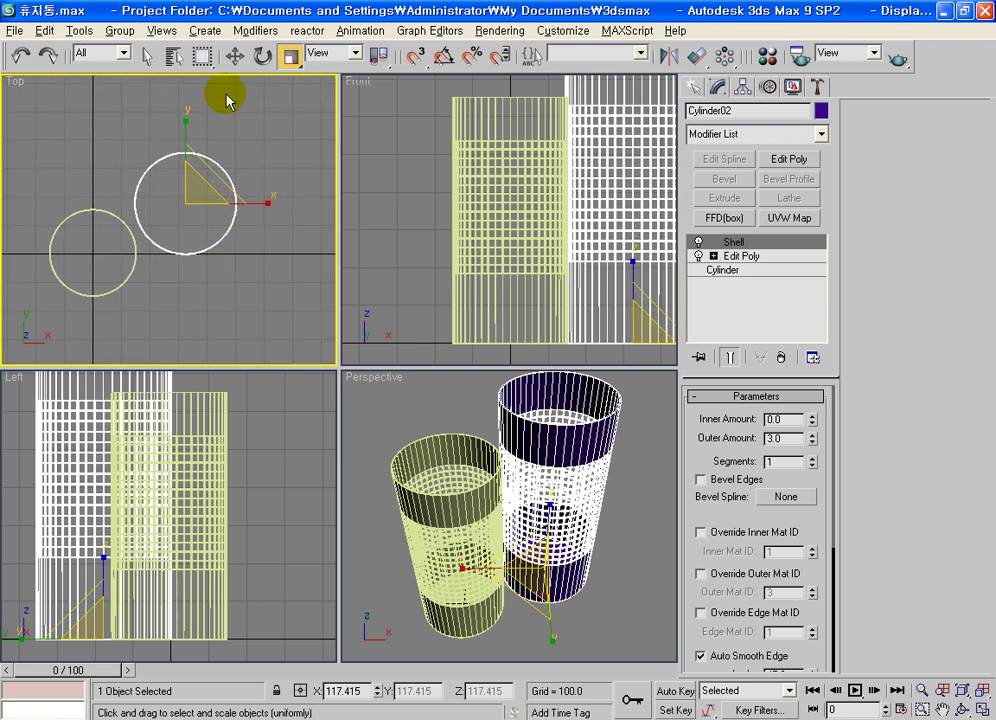
{"action": "left_click", "coordinate": [234, 57]}
{"action": "left_click_drag", "start_coordinate": [207, 182], "coordinate": [224, 166]}
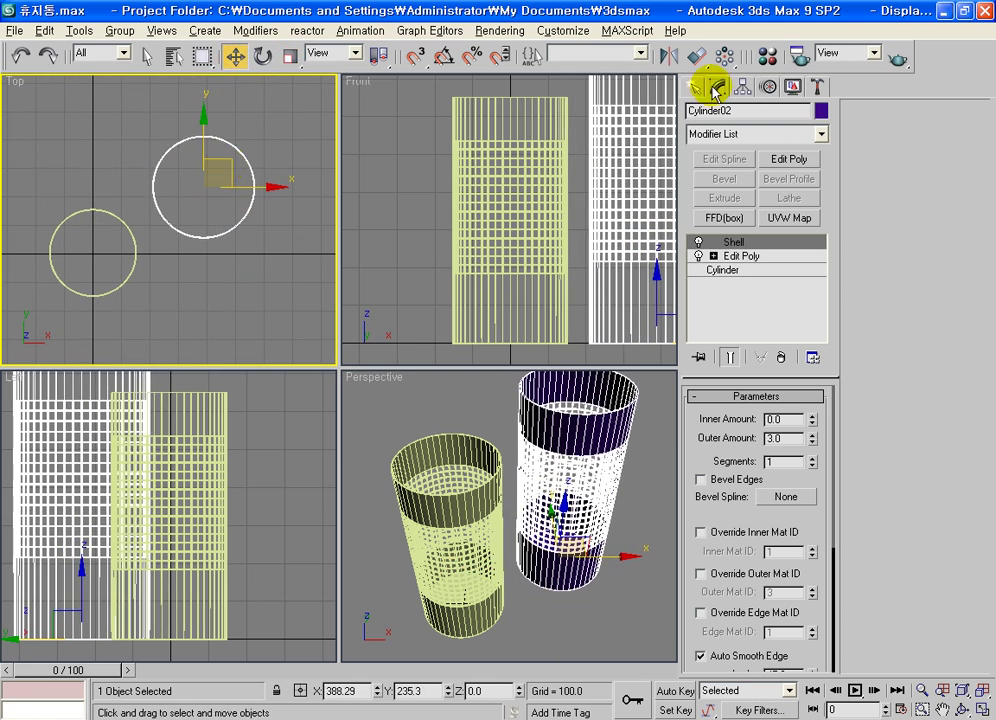
Step: Add a Taper modifier to Cylinder02 and set its amount to 0.41
{"action": "left_click", "coordinate": [774, 140]}
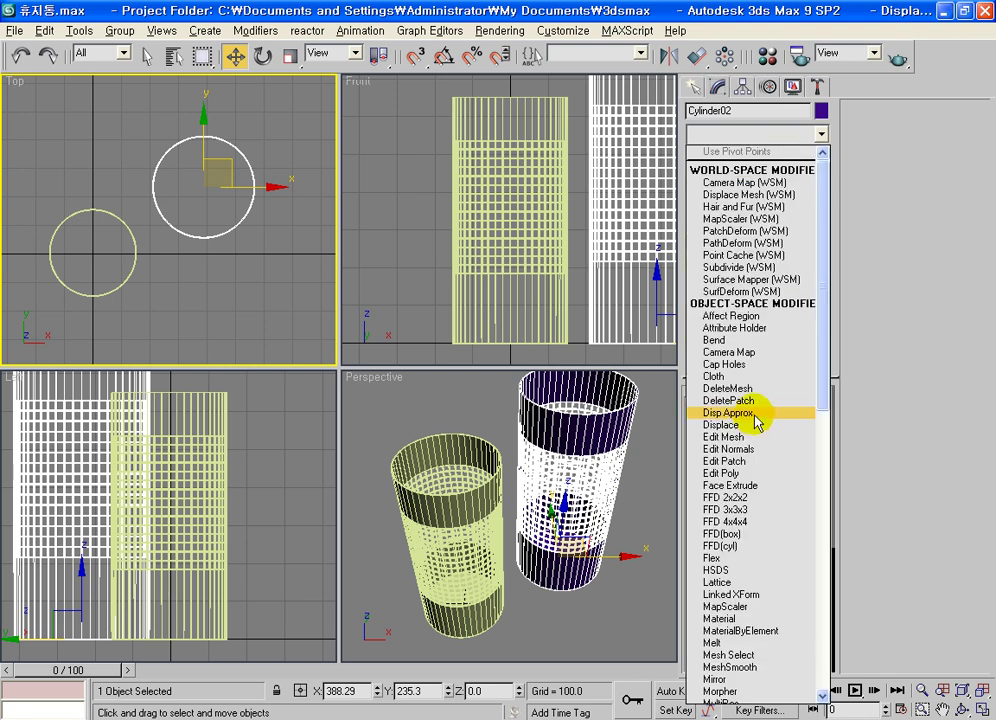
{"action": "key", "text": "t"}
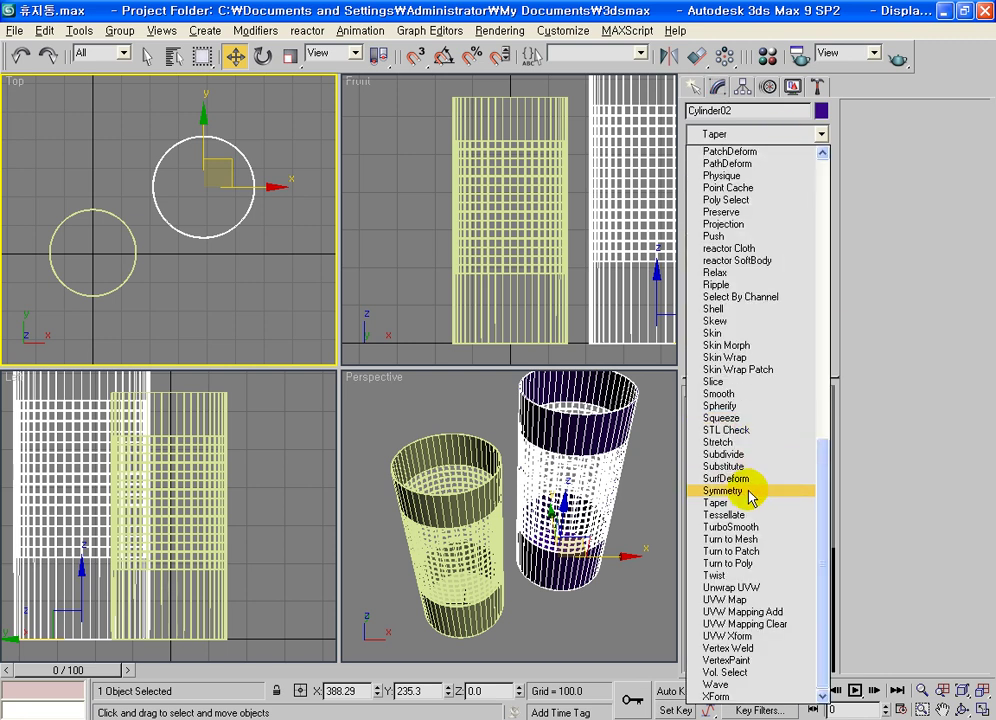
{"action": "left_click", "coordinate": [762, 502]}
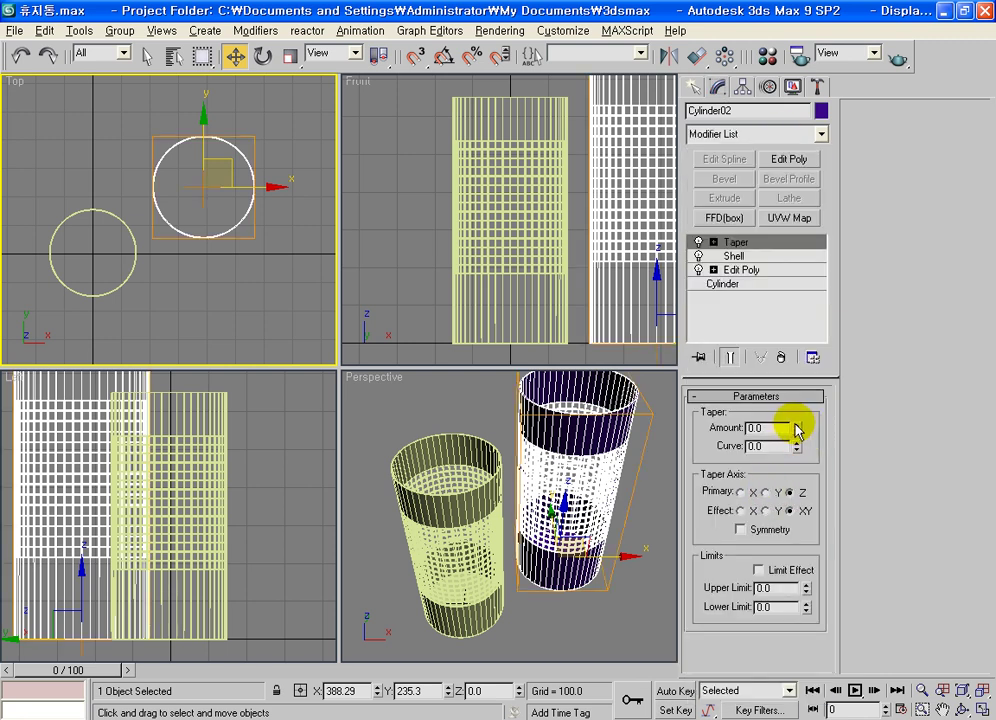
{"action": "left_click_drag", "start_coordinate": [796, 424], "coordinate": [797, 397]}
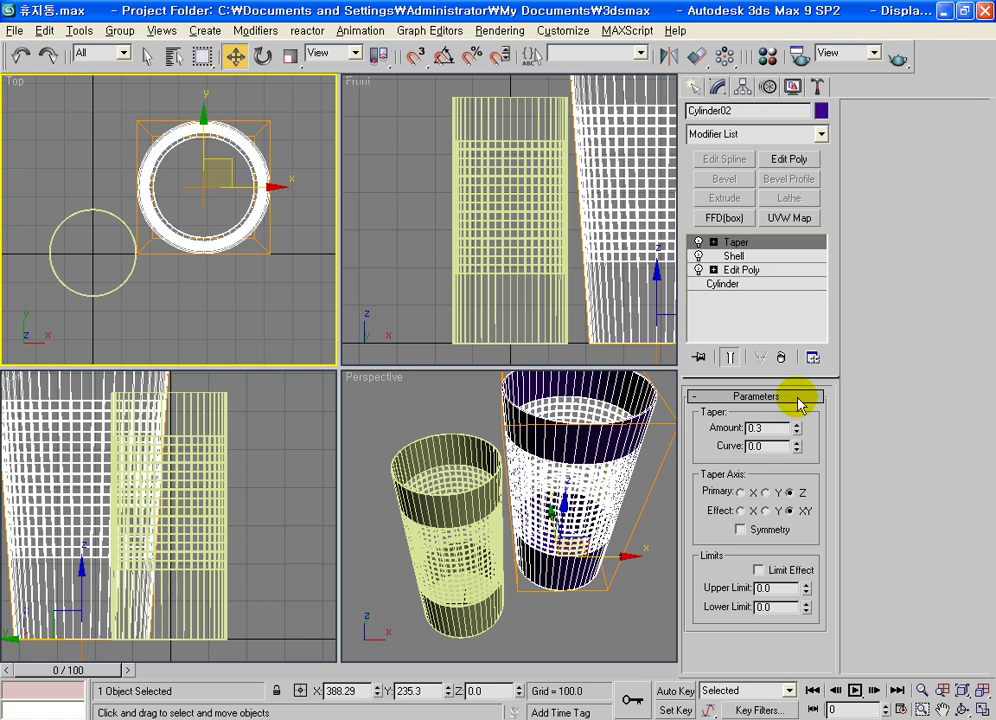
{"action": "scroll", "coordinate": [473, 260], "scroll_direction": "down", "scroll_amount": 2}
{"action": "scroll", "coordinate": [489, 262], "scroll_direction": "down", "scroll_amount": 1}
{"action": "scroll", "coordinate": [493, 211], "scroll_direction": "down", "scroll_amount": 1}
{"action": "scroll", "coordinate": [493, 211], "scroll_direction": "down", "scroll_amount": 1}
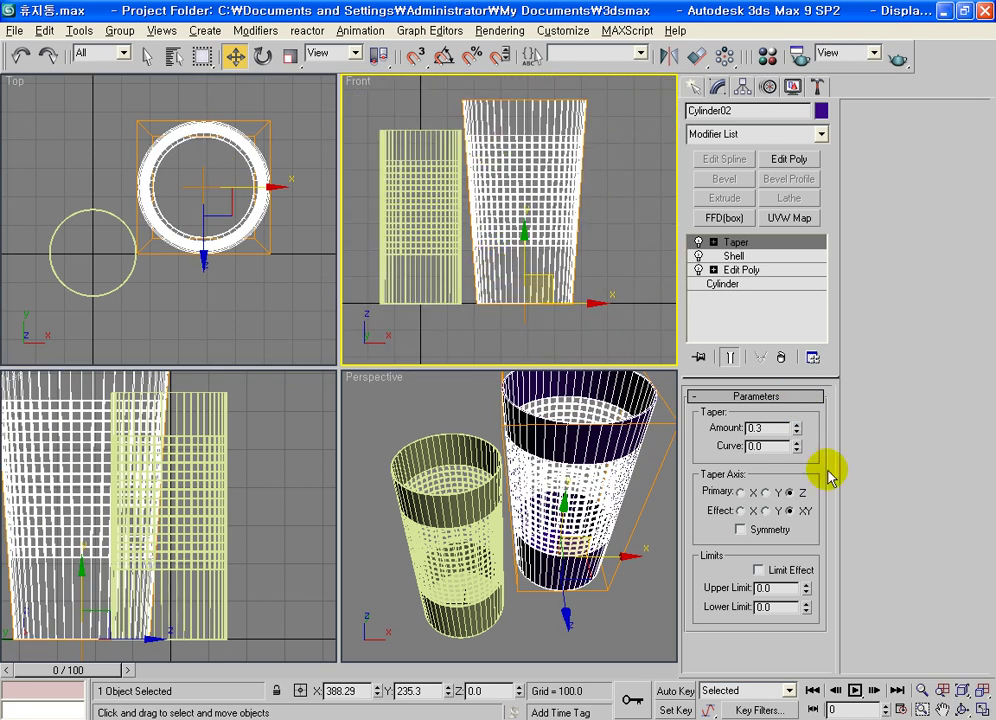
{"action": "left_click_drag", "start_coordinate": [796, 428], "coordinate": [797, 416]}
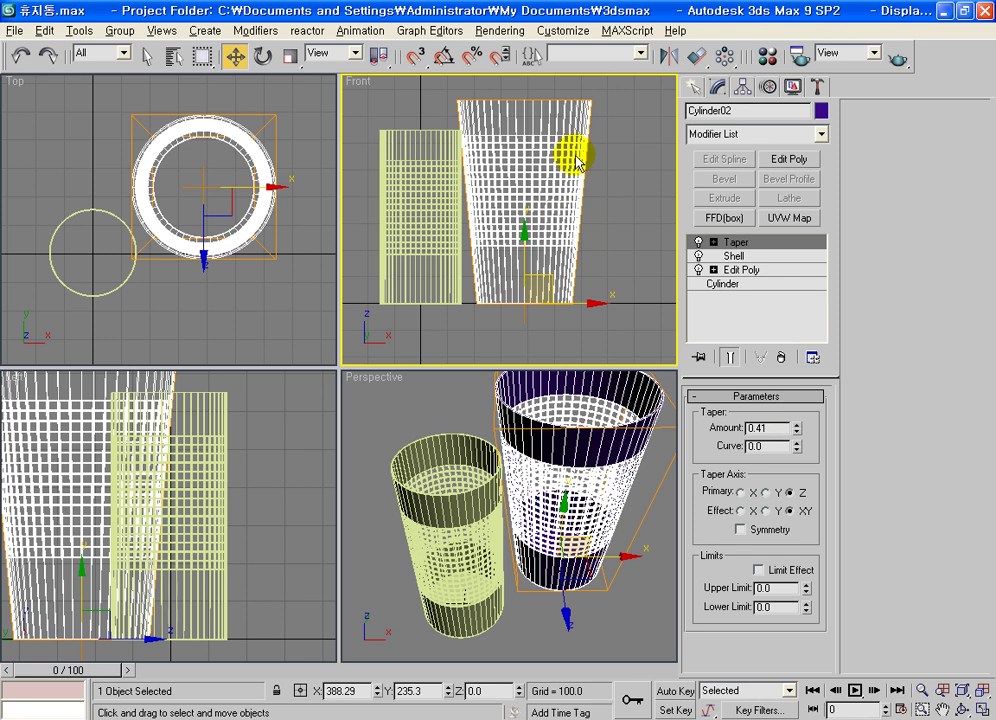
Step: Deselect and reselect Cylinder02 in the Top view to check the taper
{"action": "left_click", "coordinate": [256, 306]}
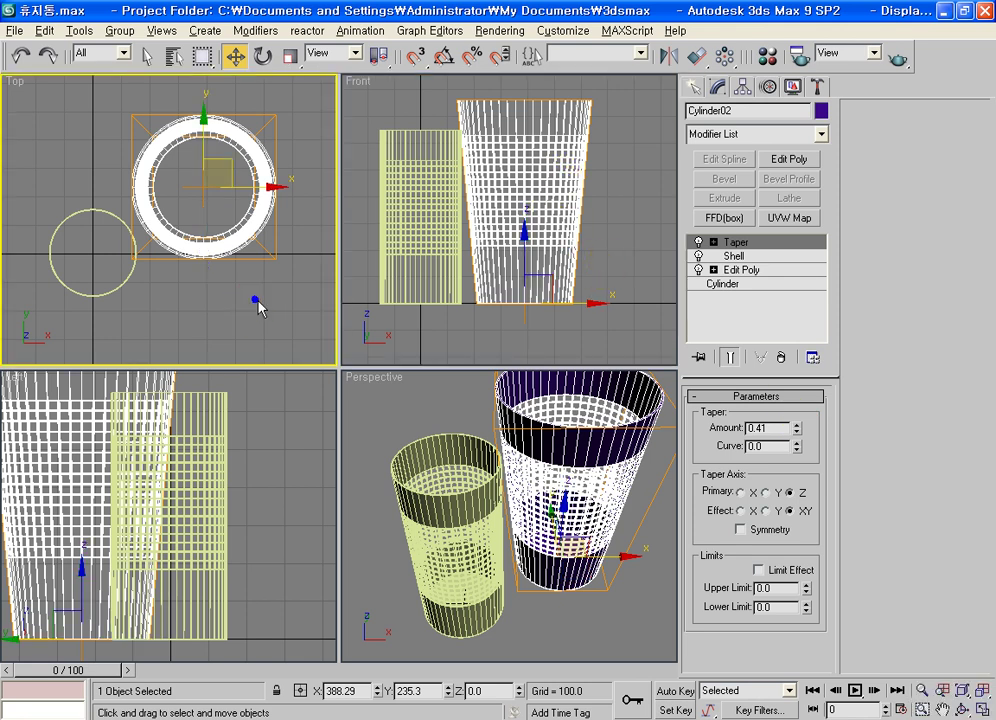
{"action": "left_click", "coordinate": [225, 161]}
{"action": "left_click", "coordinate": [224, 161]}
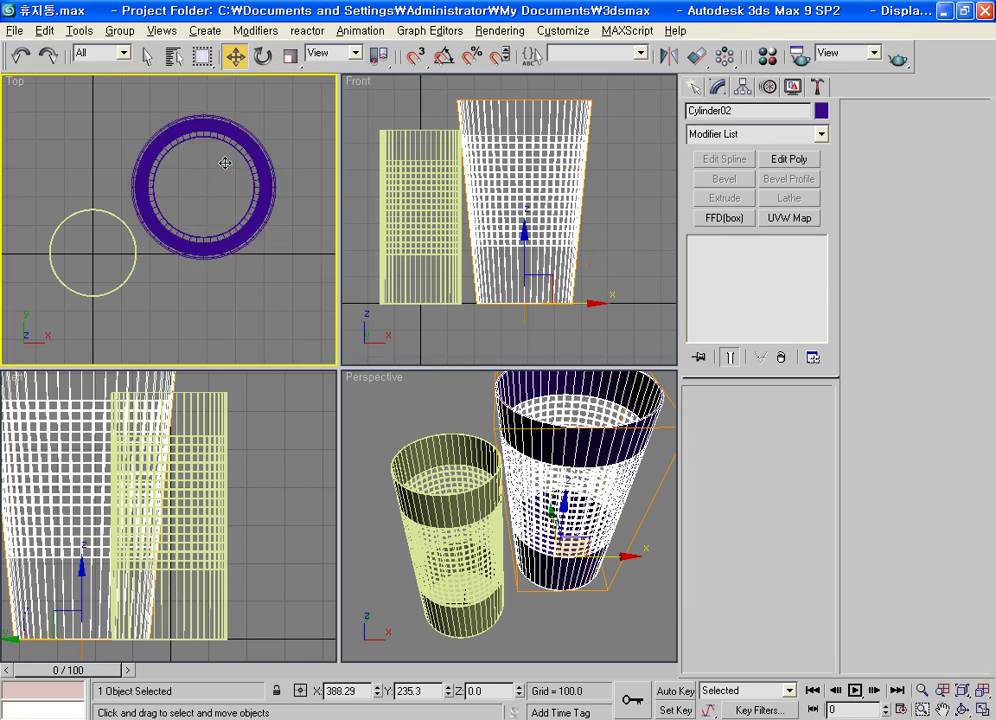
{"action": "left_click", "coordinate": [216, 238]}
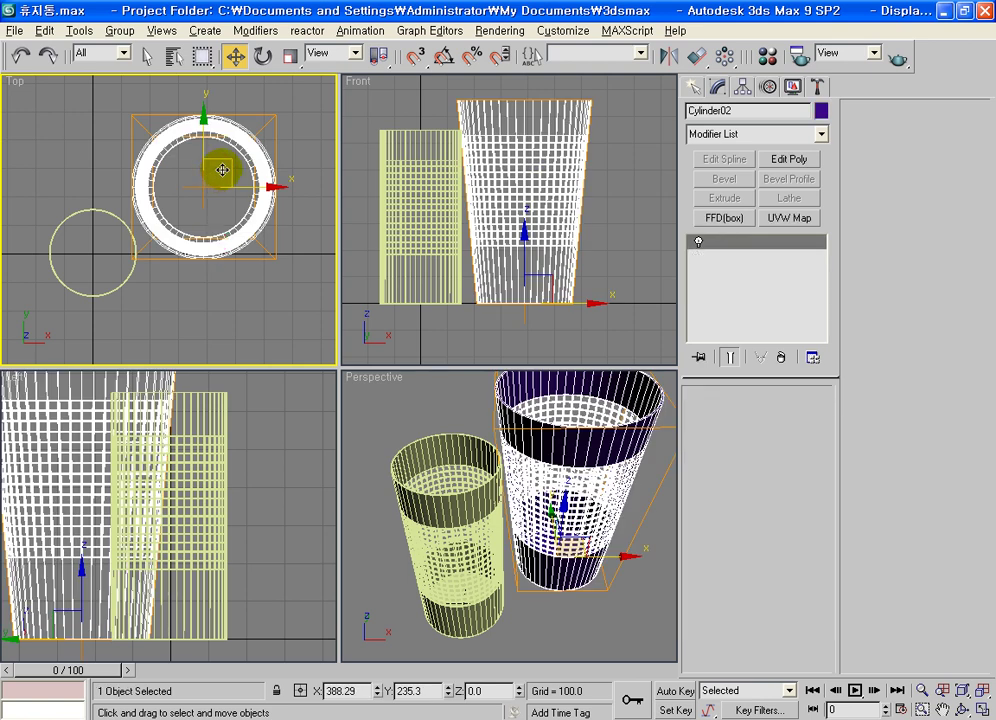
Step: Clone the tapered basket as Cylinder03 and rescale it to about 89% wide and 110% tall
{"action": "left_click_drag", "start_coordinate": [211, 177], "coordinate": [220, 340], "text": "shift"}
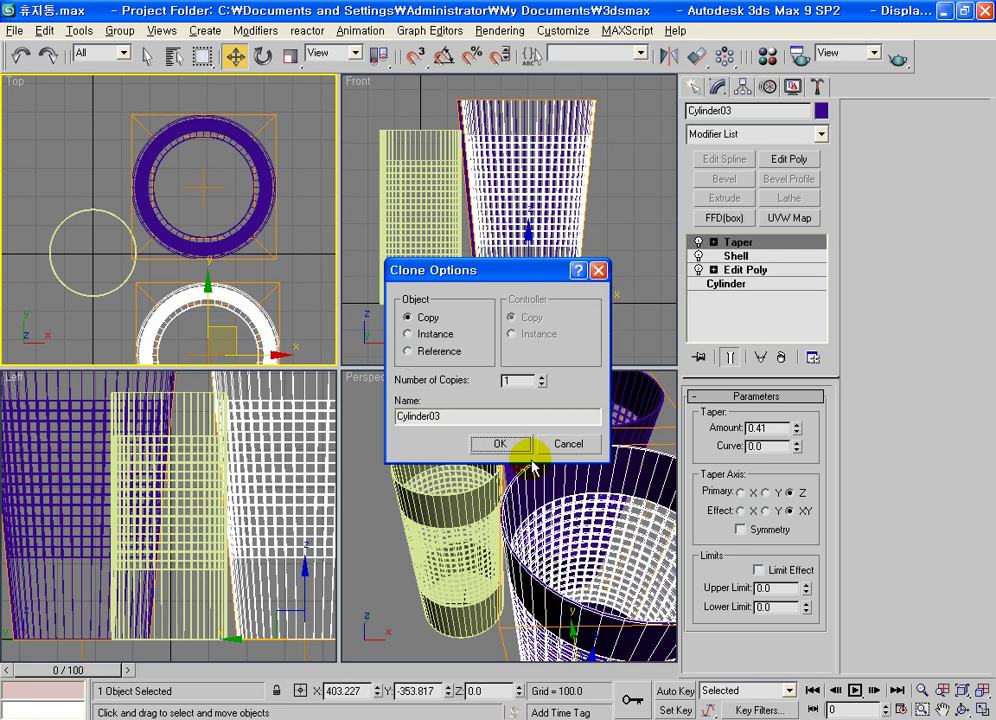
{"action": "left_click", "coordinate": [500, 444]}
{"action": "left_click", "coordinate": [290, 55]}
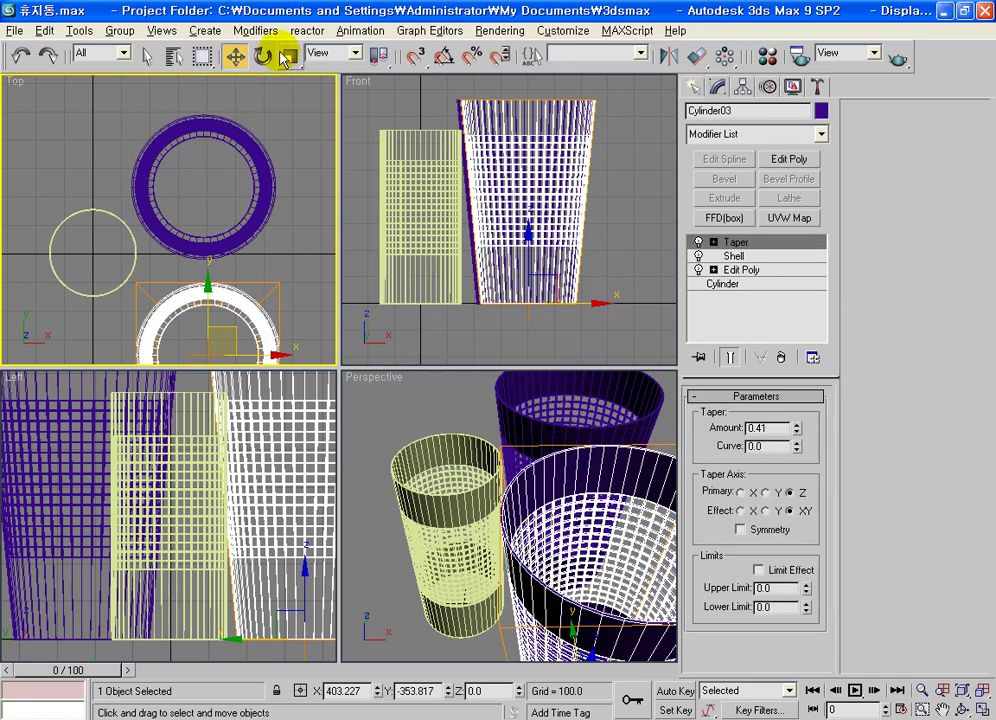
{"action": "middle_click_drag", "start_coordinate": [282, 243], "coordinate": [271, 147]}
{"action": "mouse_move", "coordinate": [229, 222]}
{"action": "left_mouse_down"}
{"action": "mouse_move", "coordinate": [227, 241]}
{"action": "mouse_move", "coordinate": [228, 205]}
{"action": "left_mouse_up"}
{"action": "left_click", "coordinate": [569, 600]}
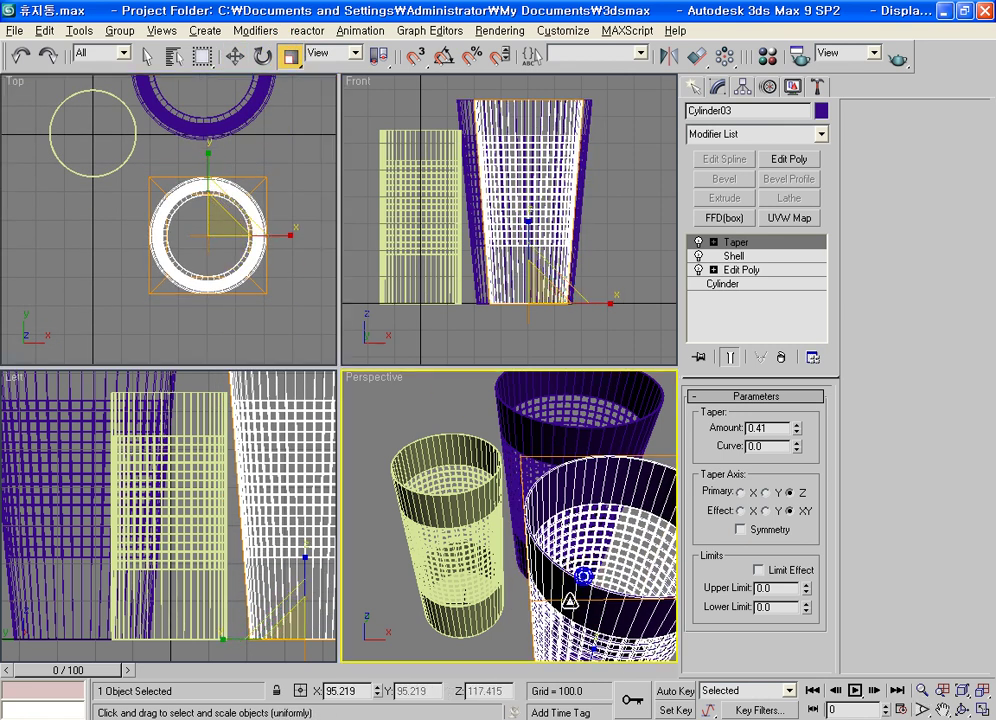
{"action": "scroll", "coordinate": [590, 590], "scroll_direction": "down", "scroll_amount": 2}
{"action": "scroll", "coordinate": [612, 576], "scroll_direction": "down", "scroll_amount": 3}
{"action": "scroll", "coordinate": [600, 582], "scroll_direction": "down", "scroll_amount": 1}
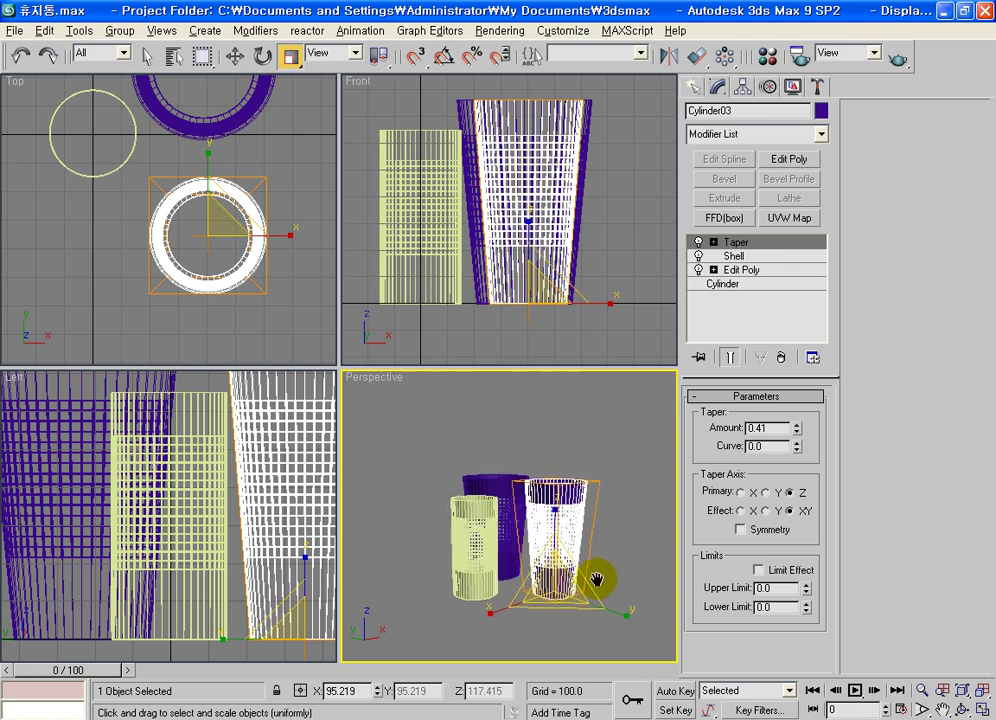
{"action": "left_click_drag", "start_coordinate": [222, 232], "coordinate": [226, 233]}
{"action": "key", "text": "r"}
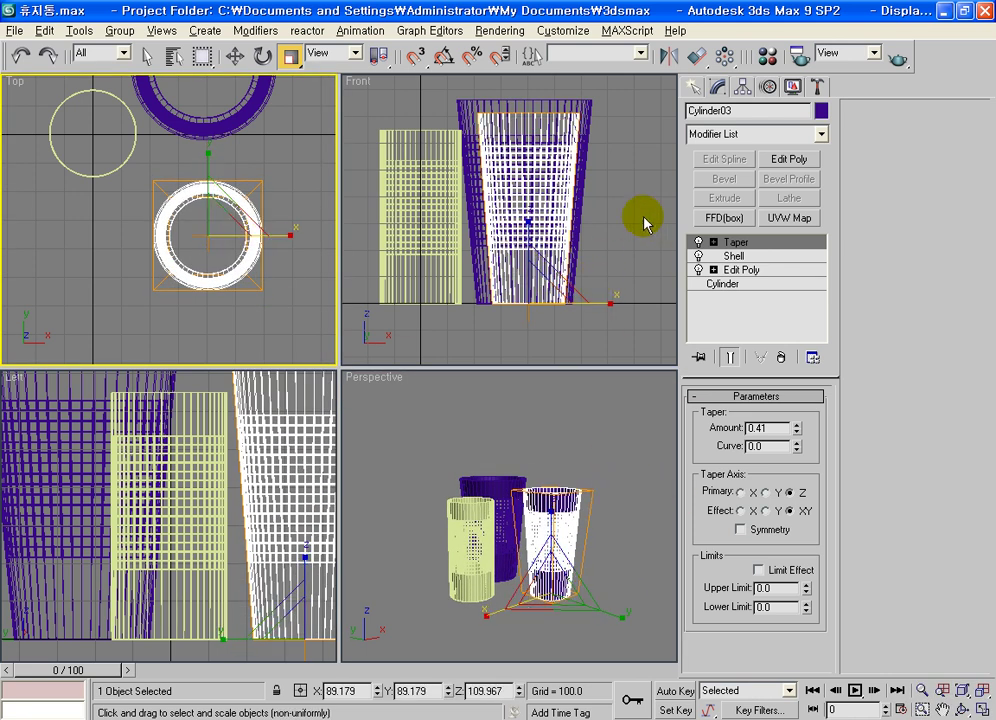
{"action": "left_click", "coordinate": [757, 134]}
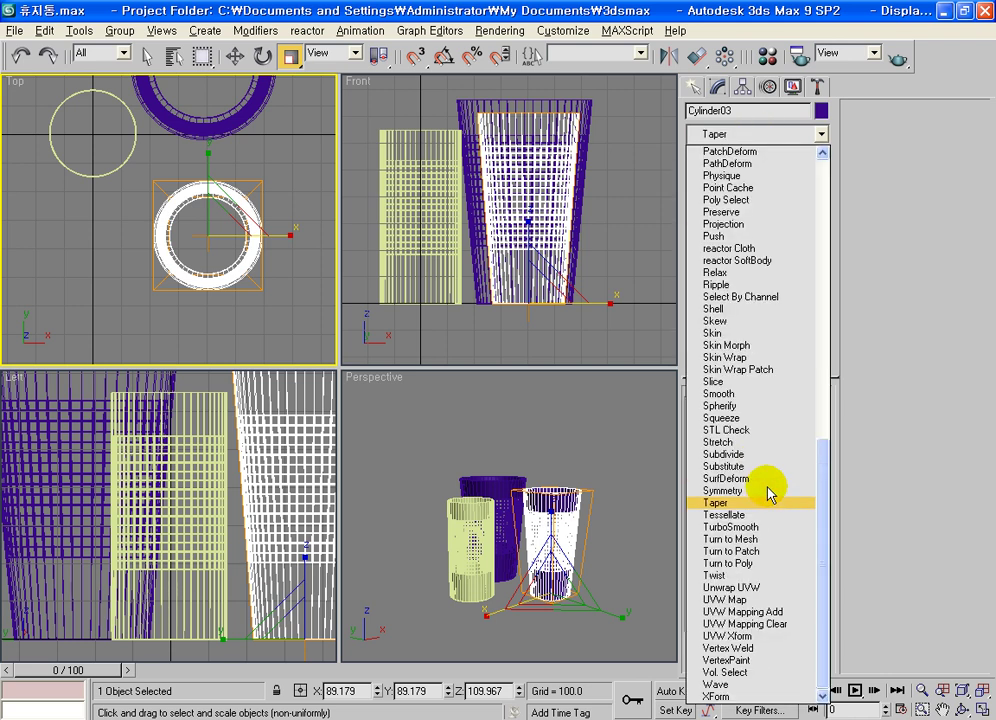
Step: Add a Twist modifier to Cylinder03 and set its twist angle to 61 degrees
{"action": "left_click", "coordinate": [744, 576]}
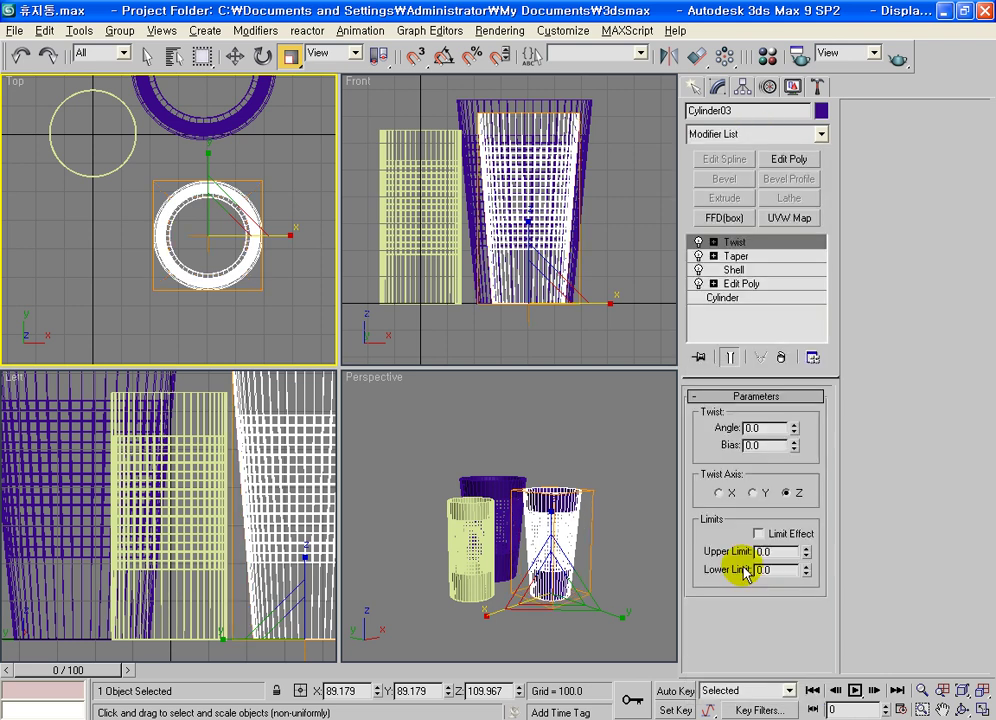
{"action": "right_click", "coordinate": [620, 543]}
{"action": "key", "text": "alt+w"}
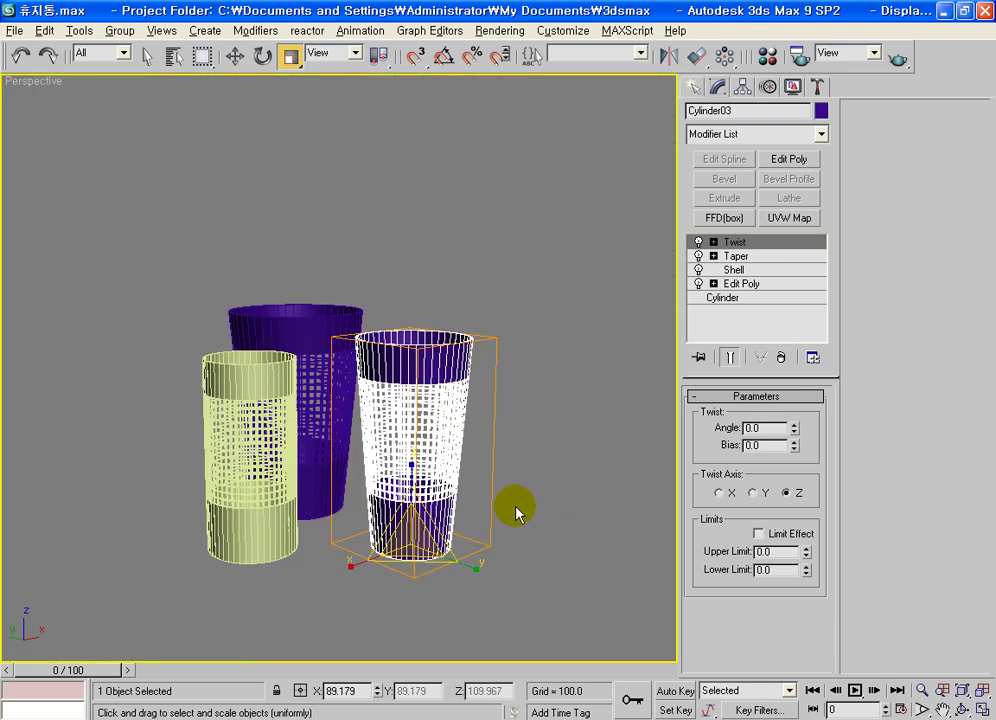
{"action": "scroll", "coordinate": [480, 449], "scroll_direction": "up", "scroll_amount": 1}
{"action": "scroll", "coordinate": [471, 444], "scroll_direction": "up", "scroll_amount": 3}
{"action": "left_click_drag", "start_coordinate": [793, 428], "coordinate": [805, 305]}
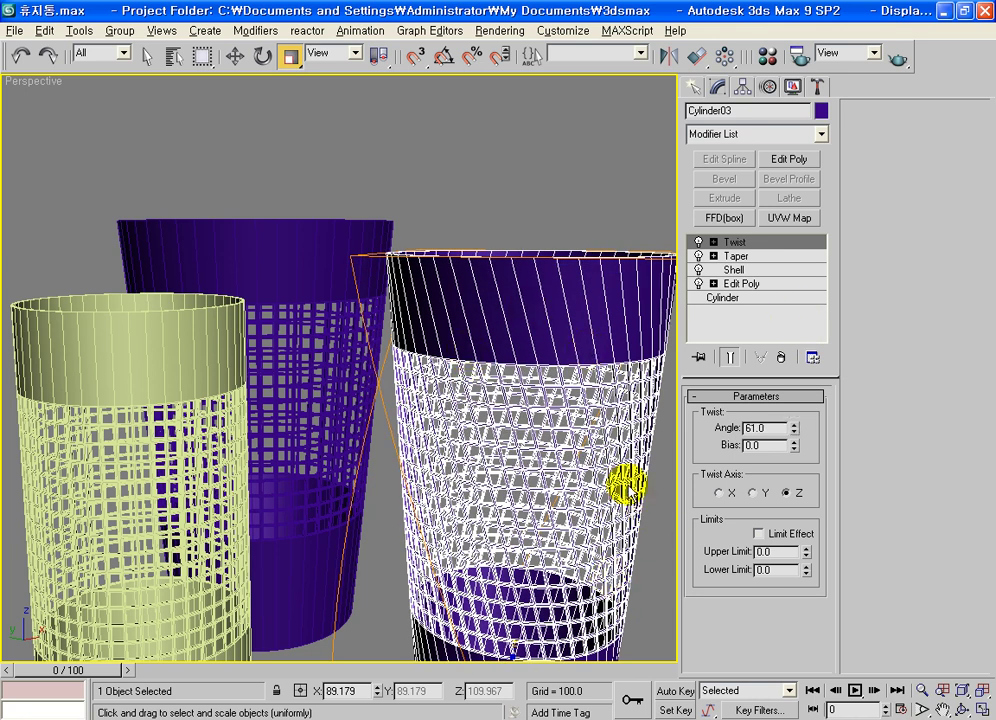
{"action": "left_click", "coordinate": [506, 182]}
{"action": "left_click", "coordinate": [614, 270]}
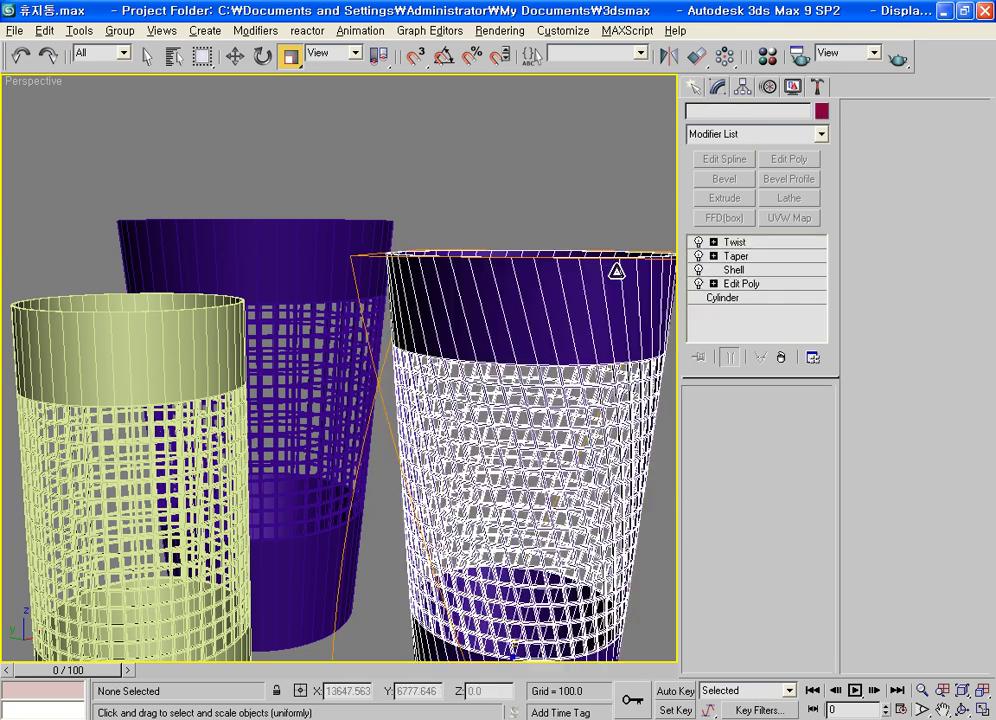
Step: Set Cylinder03's object colour to green and orbit to view all three baskets
{"action": "left_click", "coordinate": [821, 110]}
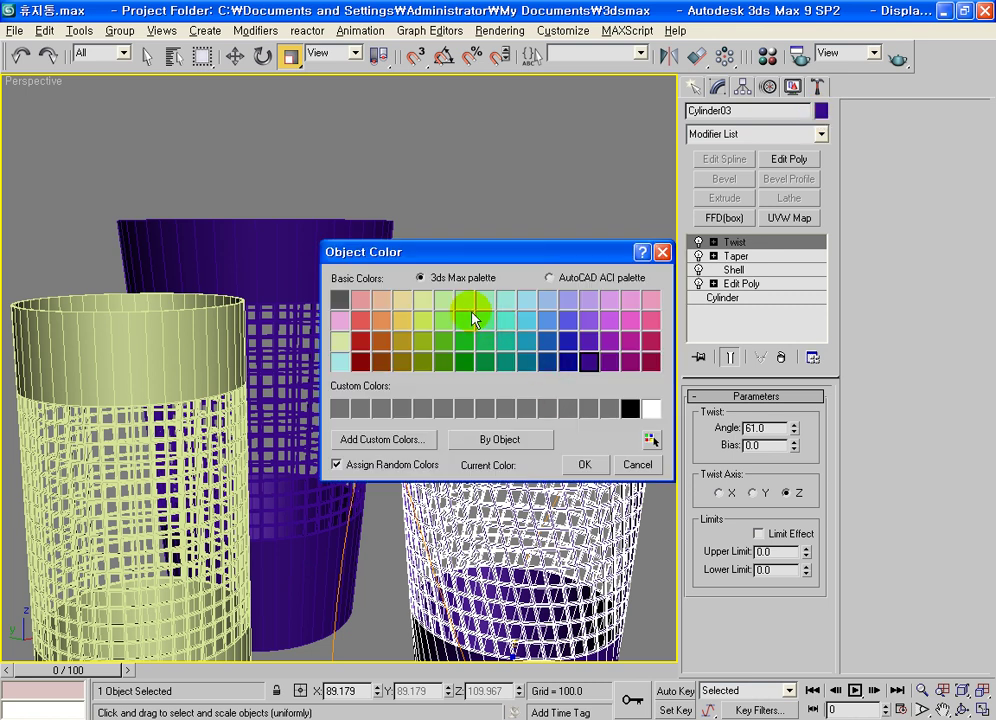
{"action": "left_click", "coordinate": [585, 465]}
{"action": "left_click", "coordinate": [556, 204]}
{"action": "mouse_move", "coordinate": [556, 204]}
{"action": "middle_mouse_down", "text": "alt"}
{"action": "mouse_move", "coordinate": [427, 518]}
{"action": "mouse_move", "coordinate": [378, 574]}
{"action": "mouse_move", "coordinate": [494, 534]}
{"action": "mouse_move", "coordinate": [504, 483]}
{"action": "middle_mouse_up", "text": "alt"}
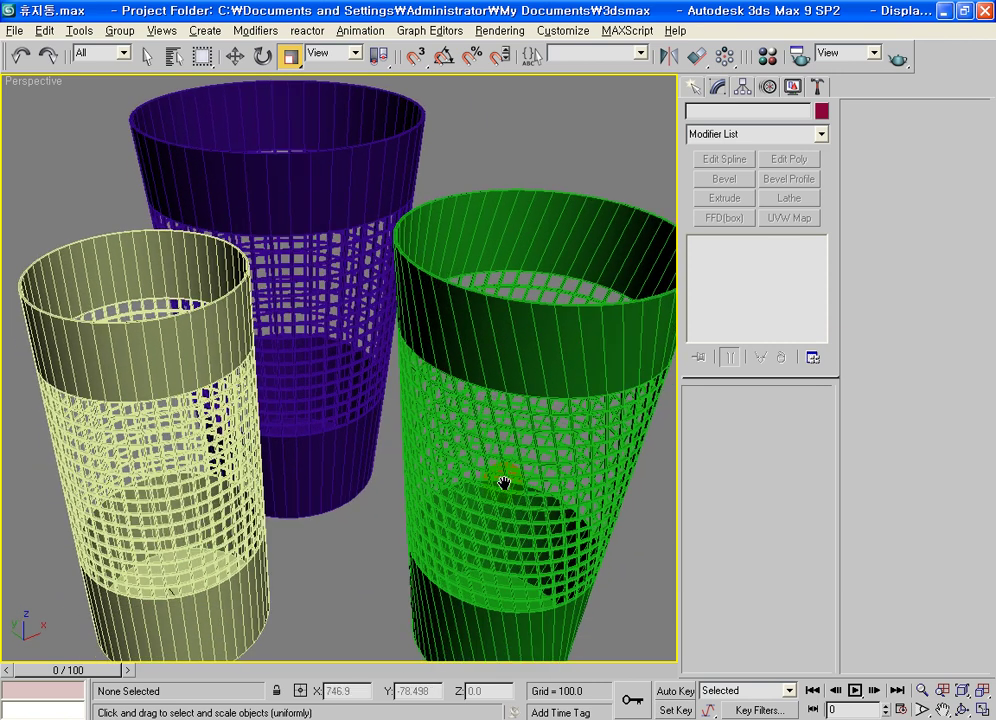